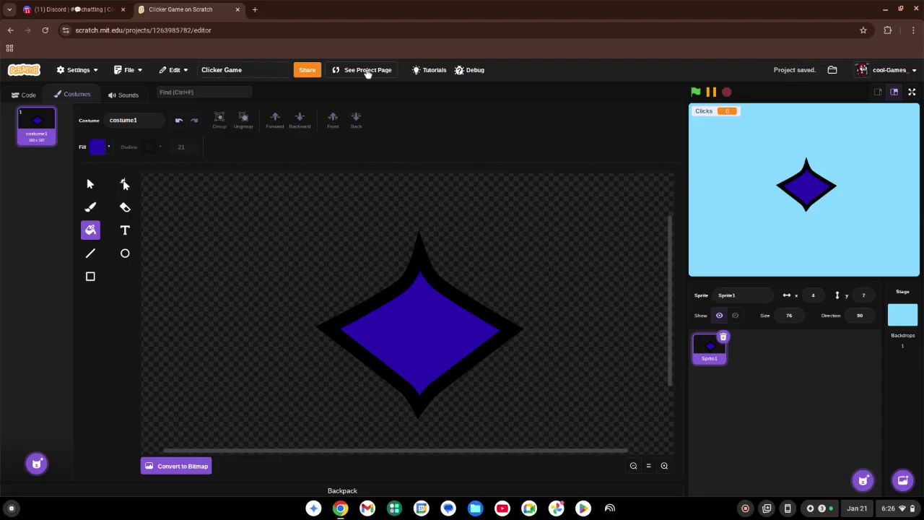
# - Test the clicker game in full screen from its project page and reopen the project in the editor
pyautogui.click(368, 70)
pyautogui.click(459, 165)
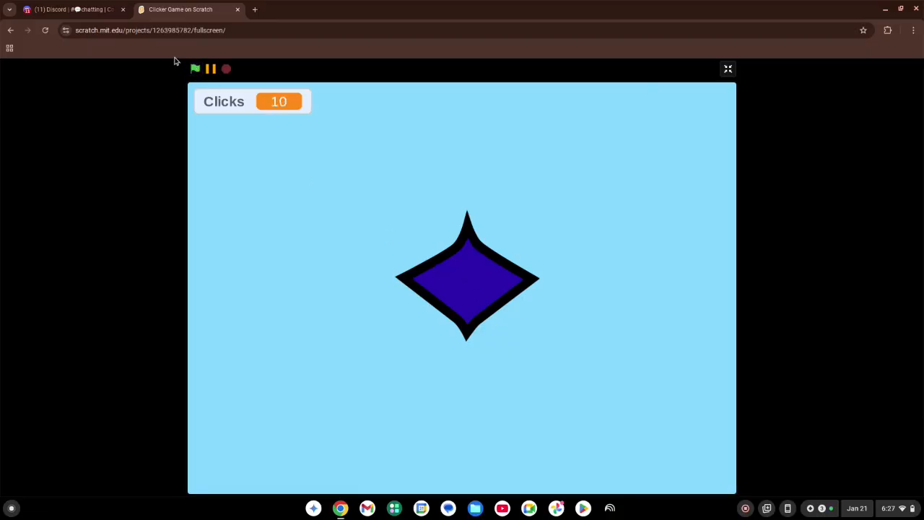
pyautogui.click(728, 69)
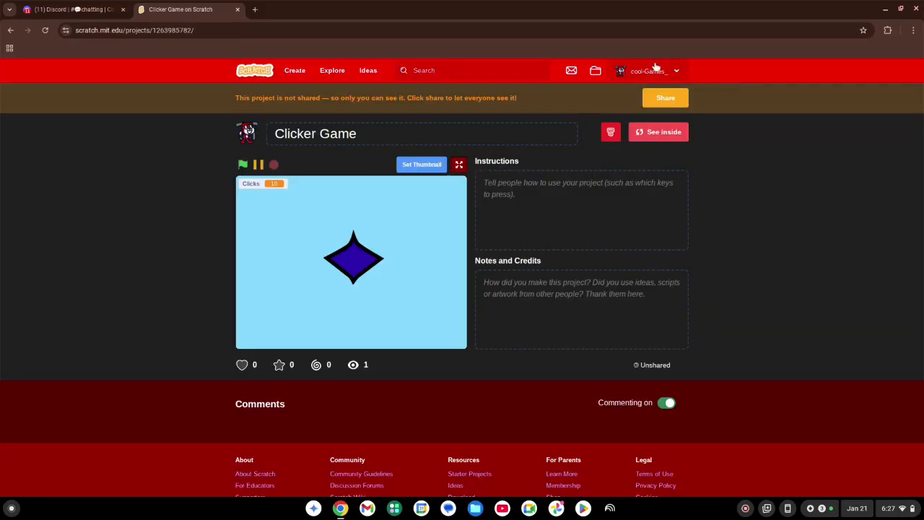
pyautogui.click(590, 73)
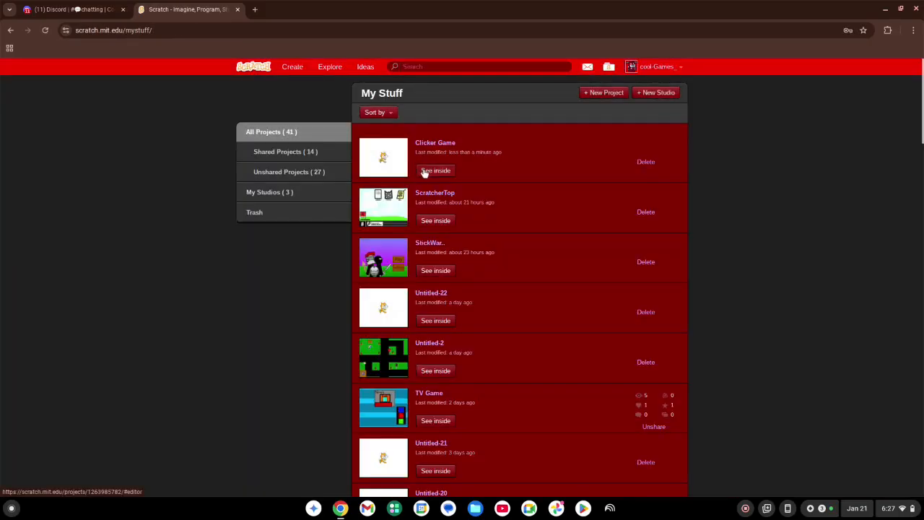
pyautogui.click(424, 172)
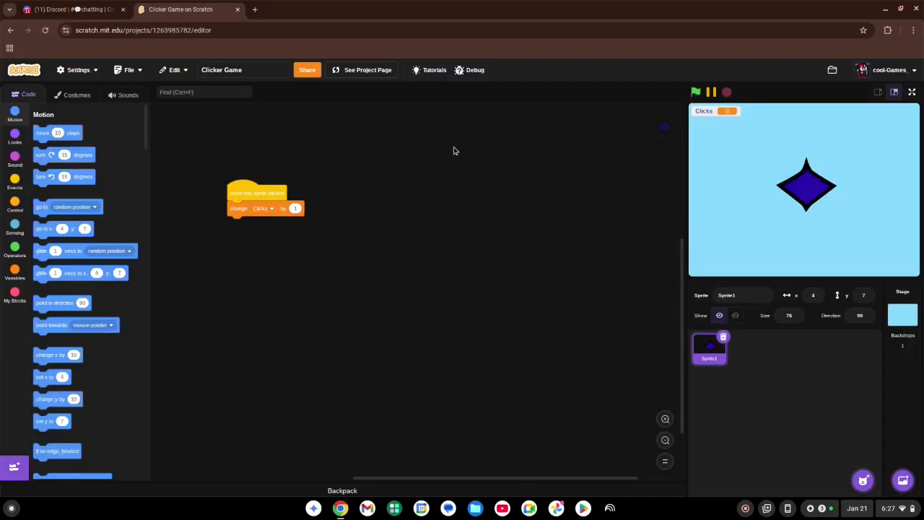
# - Build a new green-flag script for the diamond sprite with a forever loop containing an if-then block
pyautogui.click(15, 181)
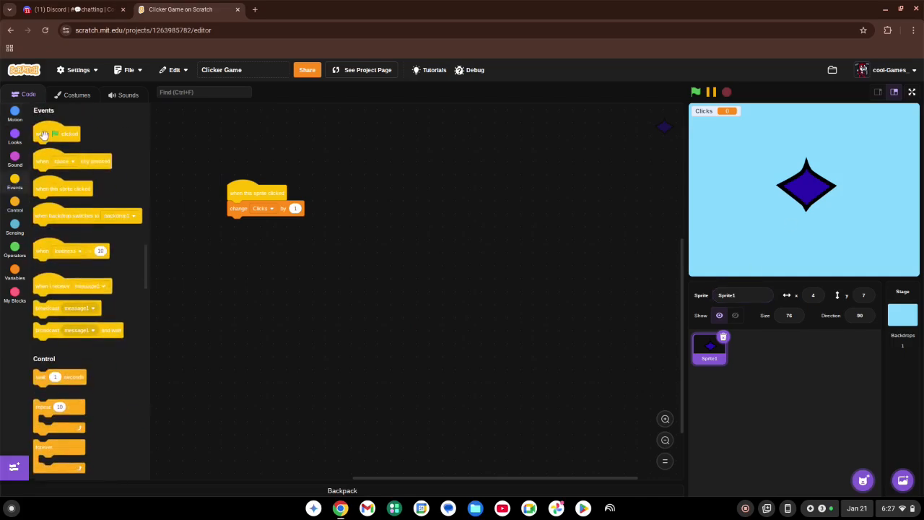
pyautogui.moveTo(43, 135); pyautogui.dragTo(434, 229)
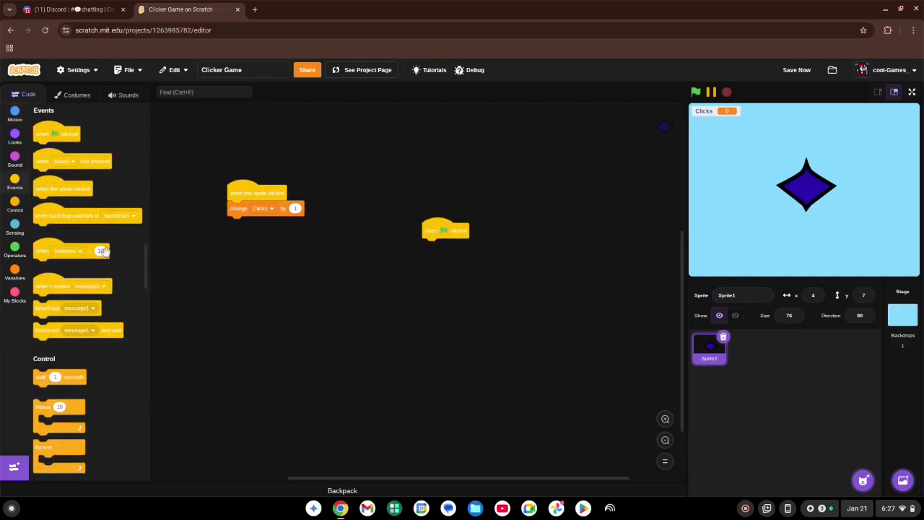
pyautogui.scroll(-2, 109, 252)
pyautogui.scroll(-3, 109, 251)
pyautogui.moveTo(71, 241); pyautogui.dragTo(470, 243)
pyautogui.moveTo(72, 290); pyautogui.dragTo(462, 265)
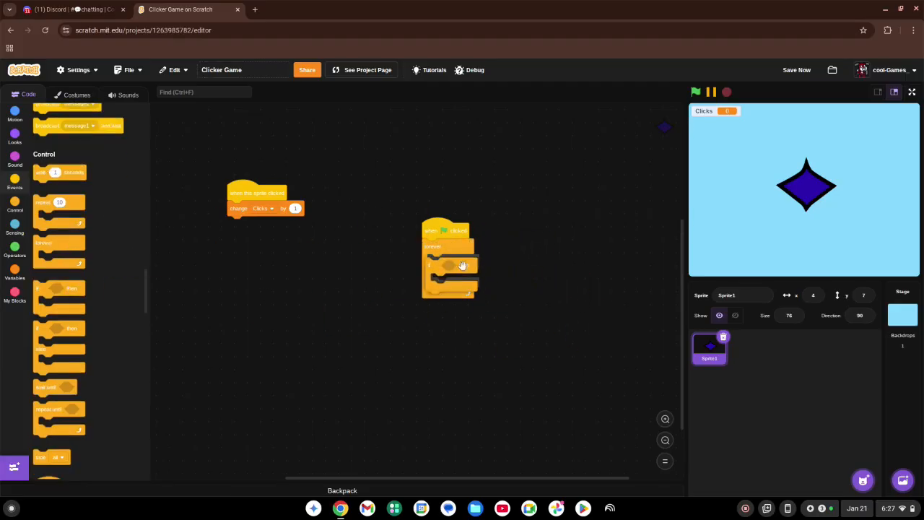
# - Set the if block's condition to touching mouse-pointer
pyautogui.click(15, 270)
pyautogui.click(15, 248)
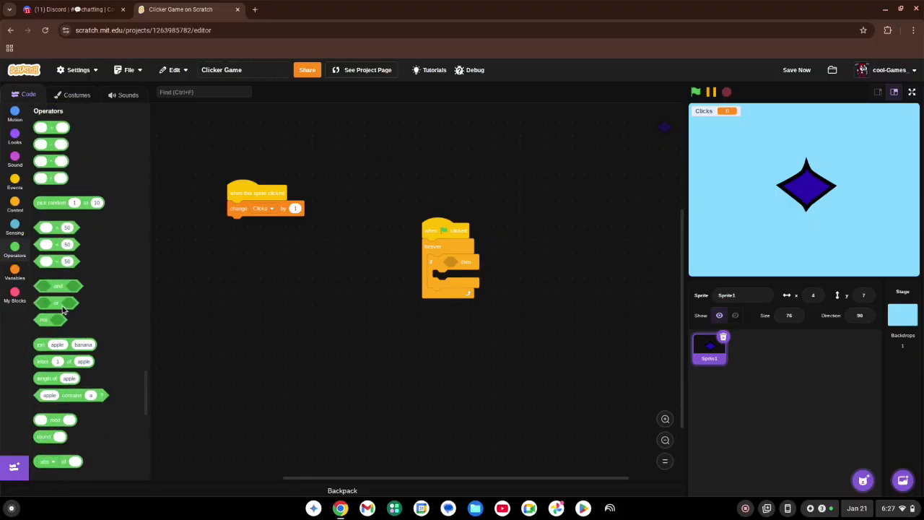
pyautogui.click(15, 225)
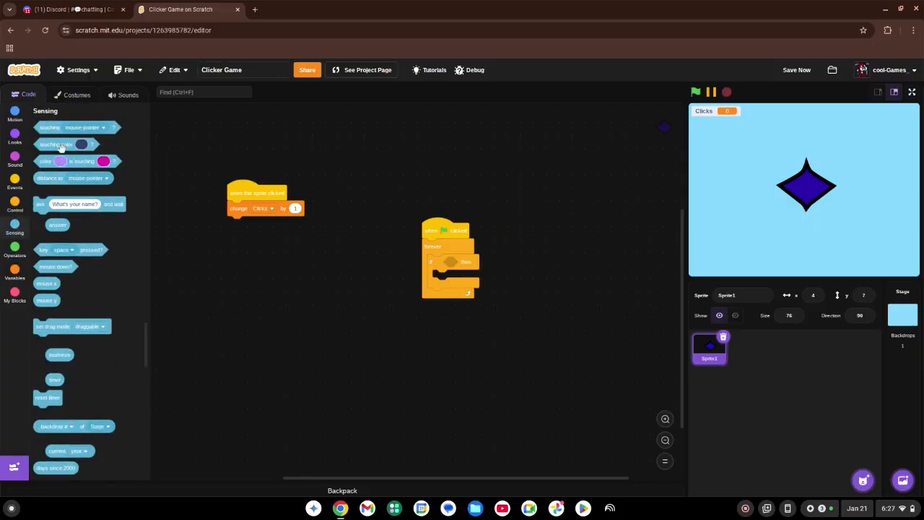
pyautogui.moveTo(51, 127); pyautogui.dragTo(451, 261)
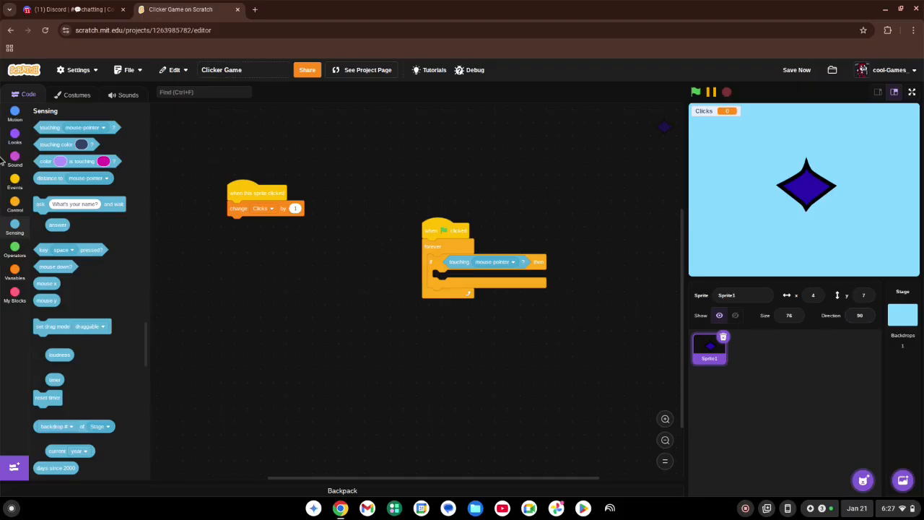
# - Add a set size block inside the if block and set its size to 92%
pyautogui.click(14, 137)
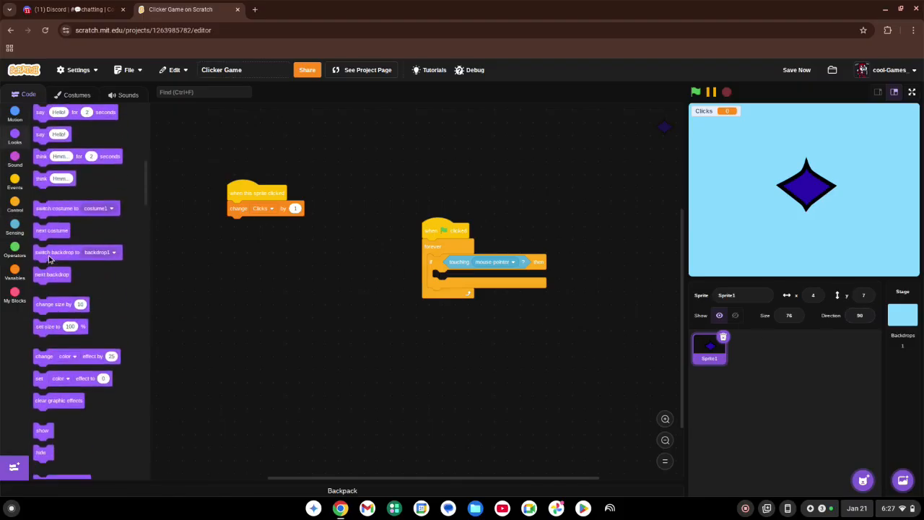
pyautogui.moveTo(45, 322); pyautogui.dragTo(462, 277)
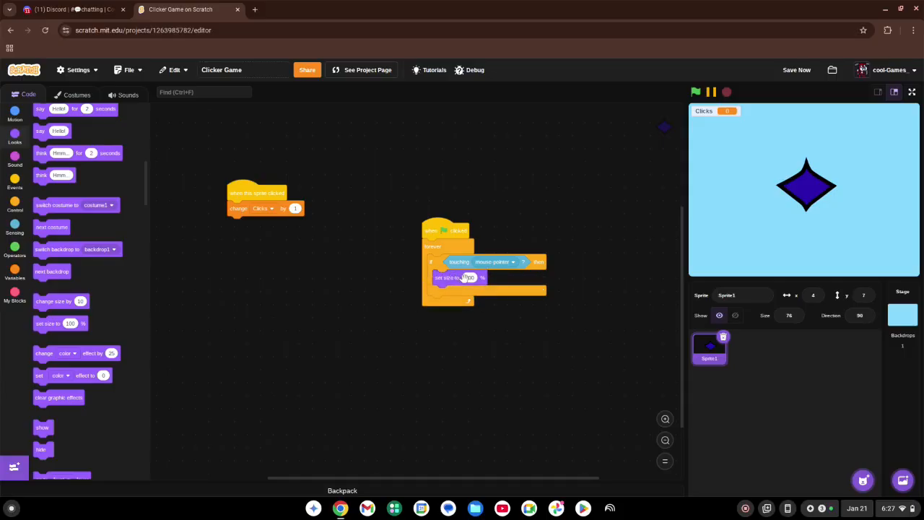
pyautogui.click(468, 278)
pyautogui.write('92')
pyautogui.press('Return')
# - Duplicate the if block and place both copies one below the other inside the forever loop
pyautogui.moveTo(438, 266); pyautogui.dragTo(532, 304)
pyautogui.rightClick(532, 303)
pyautogui.click(542, 306)
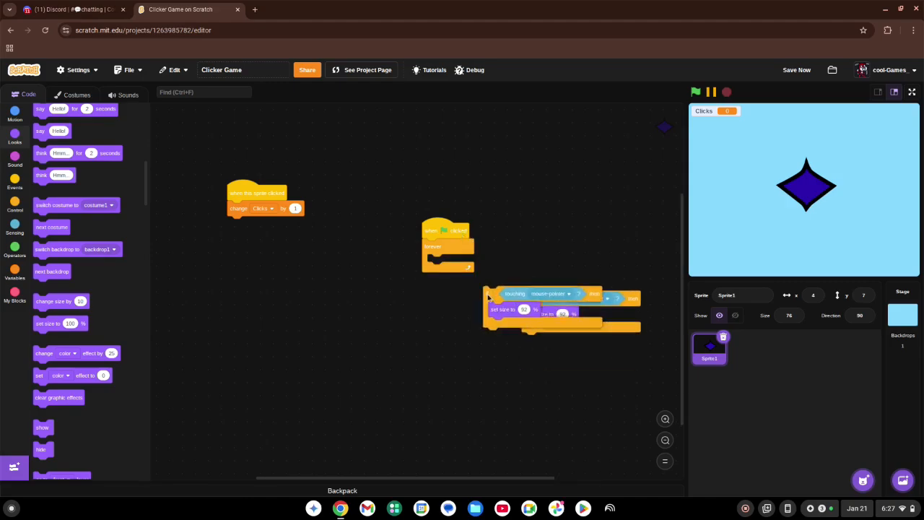
pyautogui.click(446, 270)
pyautogui.click(443, 245)
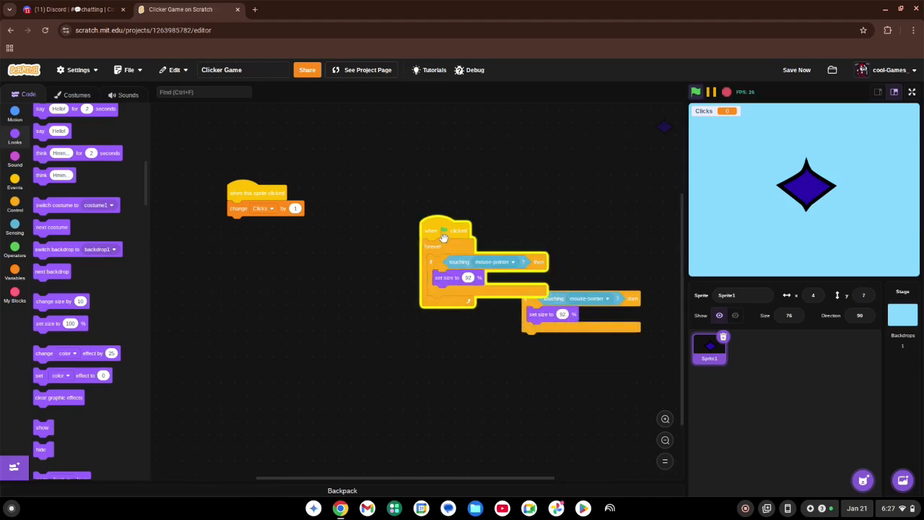
pyautogui.click(441, 228)
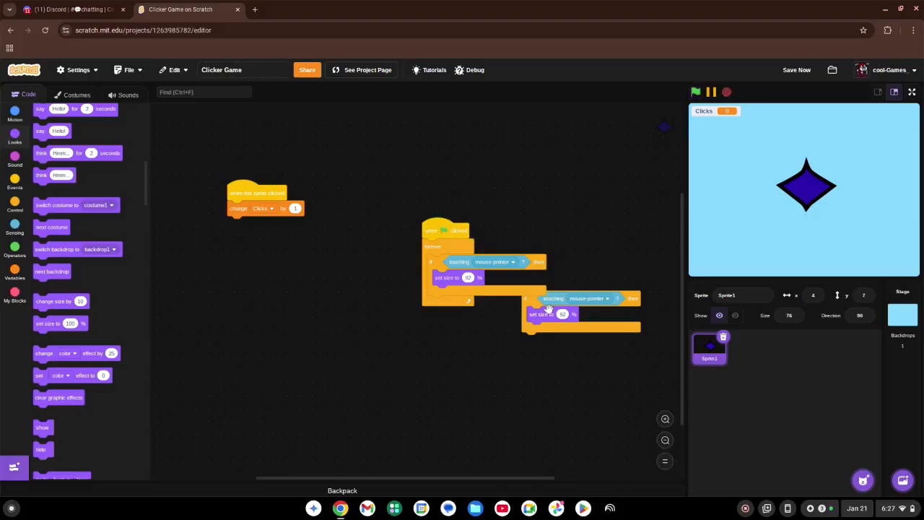
pyautogui.moveTo(540, 309); pyautogui.dragTo(440, 311)
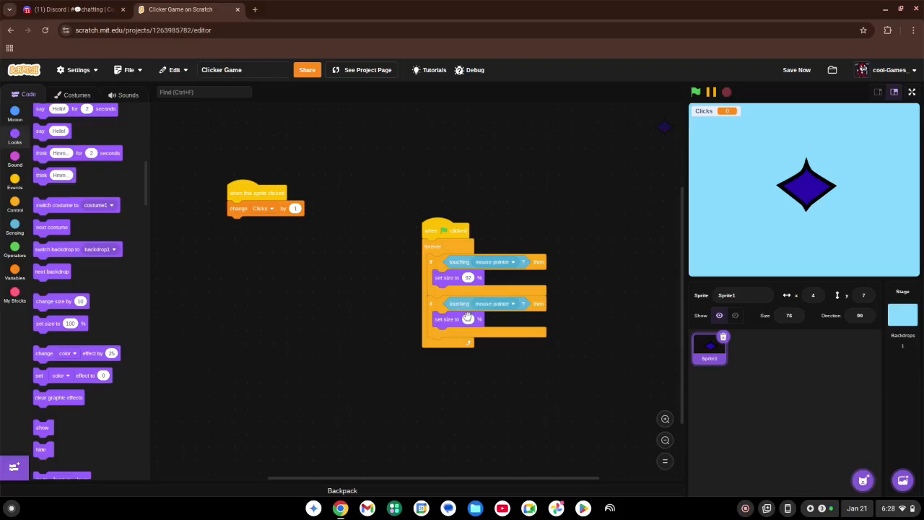
# - Set the size in the second if block to 76% and wrap its touching mouse-pointer condition in a not operator
pyautogui.click(473, 322)
pyautogui.click(438, 222)
pyautogui.moveTo(465, 304); pyautogui.dragTo(567, 362)
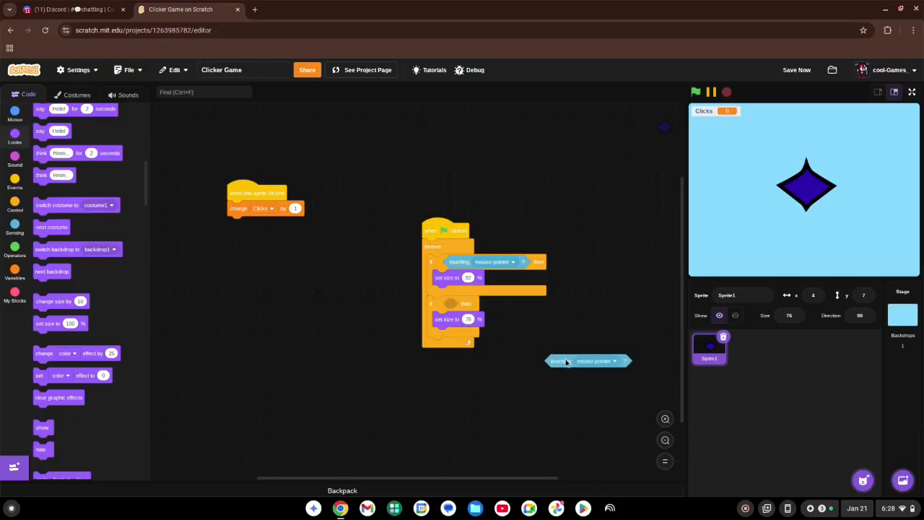
pyautogui.click(10, 248)
pyautogui.moveTo(61, 322); pyautogui.dragTo(477, 309)
pyautogui.moveTo(552, 358); pyautogui.dragTo(468, 308)
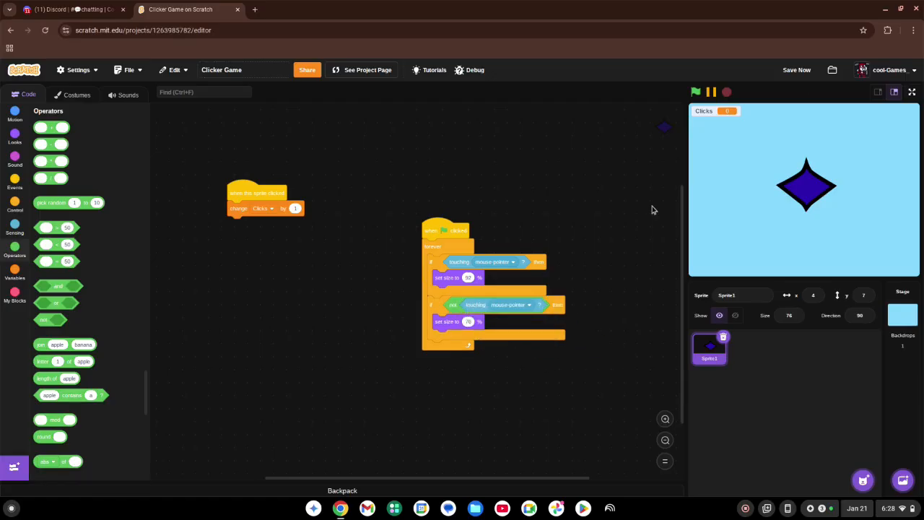
# - Save the project and test the diamond's hover resizing and click counting in full screen from the project page
pyautogui.click(797, 70)
pyautogui.click(389, 70)
pyautogui.click(457, 164)
pyautogui.click(195, 69)
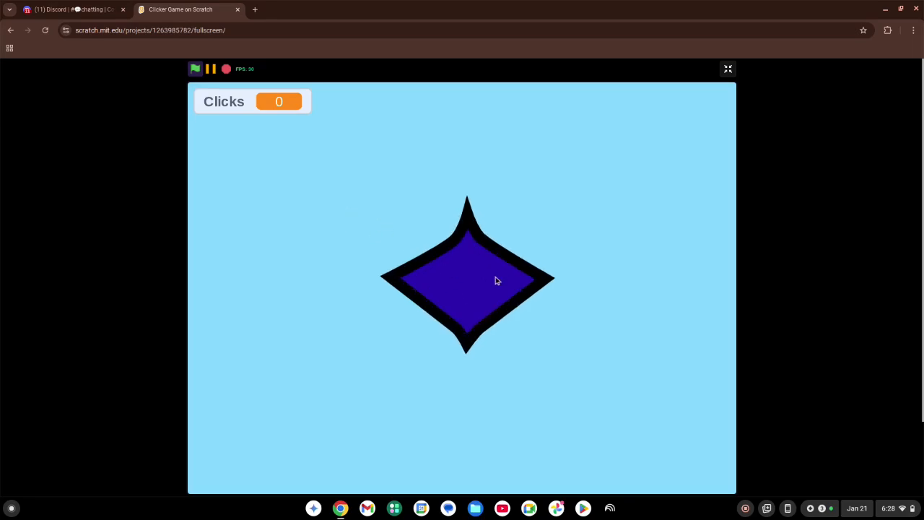
pyautogui.click(469, 276)
pyautogui.click(469, 277)
pyautogui.click(469, 276)
pyautogui.click(469, 276)
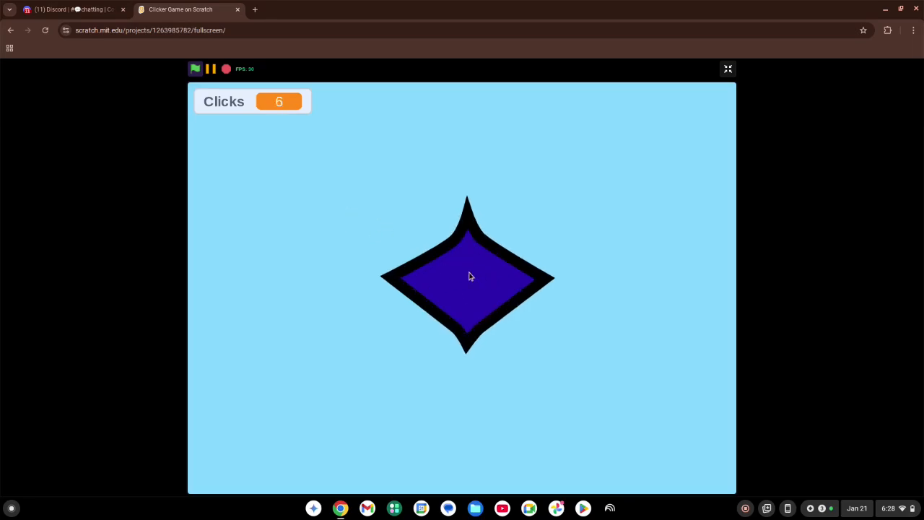
# - Leave full screen and reopen the Clicker Game project in the editor from the project list
pyautogui.click(728, 68)
pyautogui.click(619, 70)
pyautogui.click(625, 116)
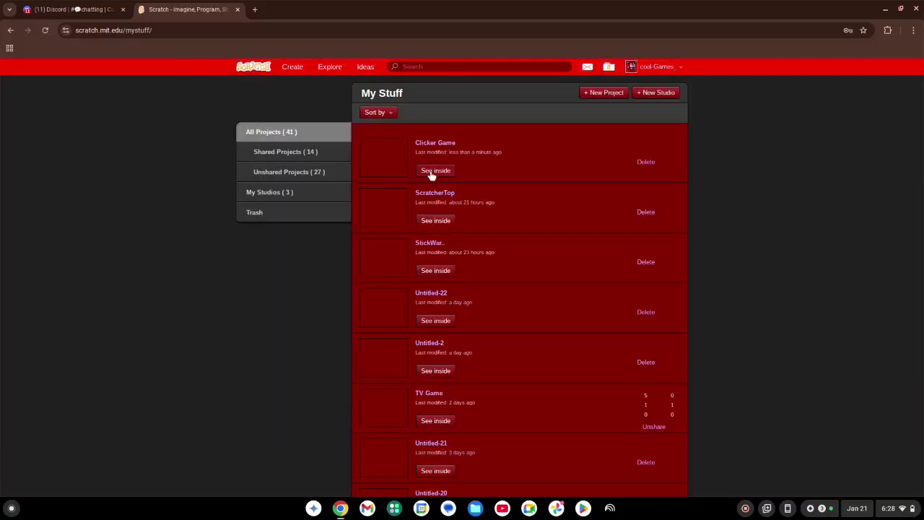
pyautogui.click(433, 171)
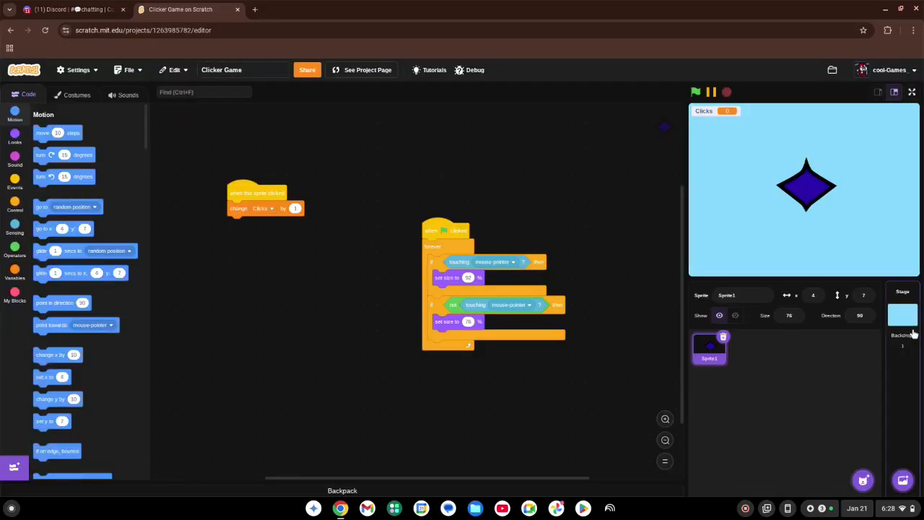
# - Open the stage's backdrop1 for painting and convert it to vector
pyautogui.click(112, 97)
pyautogui.click(85, 95)
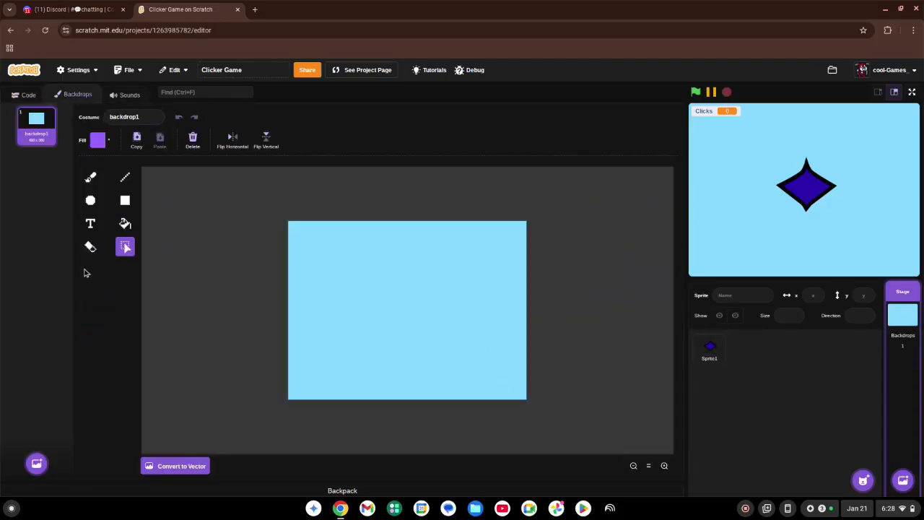
pyautogui.click(184, 466)
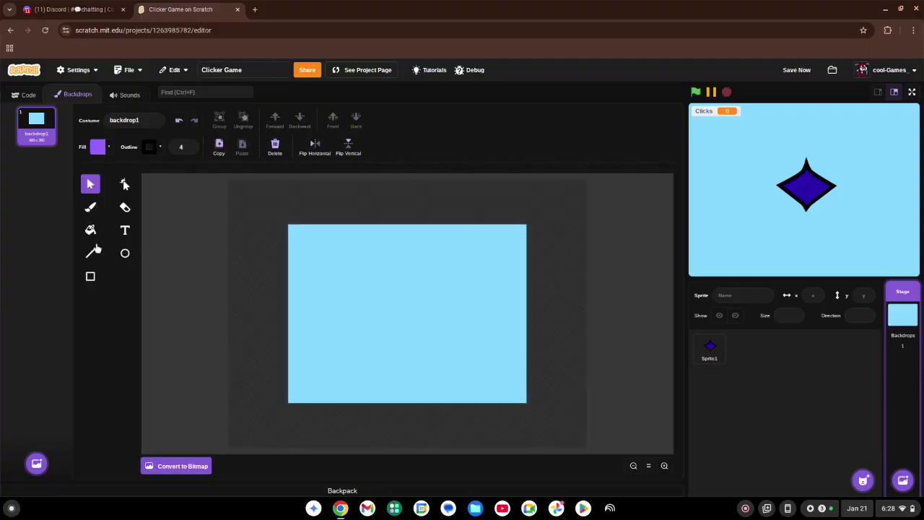
# - Draw a wide rectangle across the upper part of the backdrop, filled with the sampled light blue raised to saturation 100
pyautogui.click(91, 276)
pyautogui.click(99, 147)
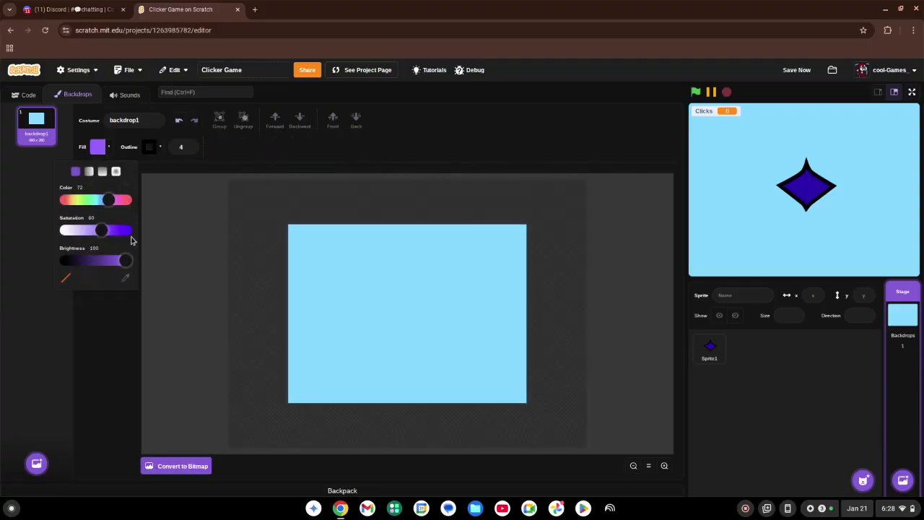
pyautogui.click(126, 278)
pyautogui.click(467, 331)
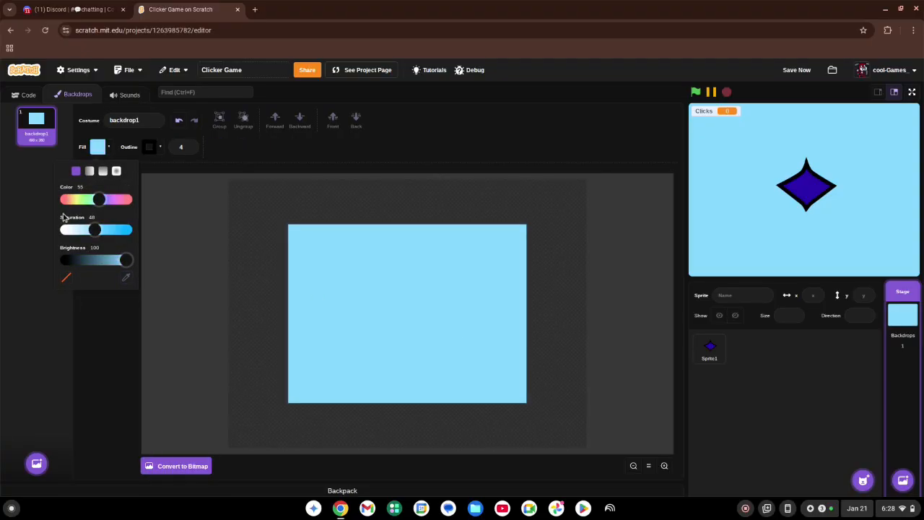
pyautogui.moveTo(125, 229); pyautogui.dragTo(128, 231)
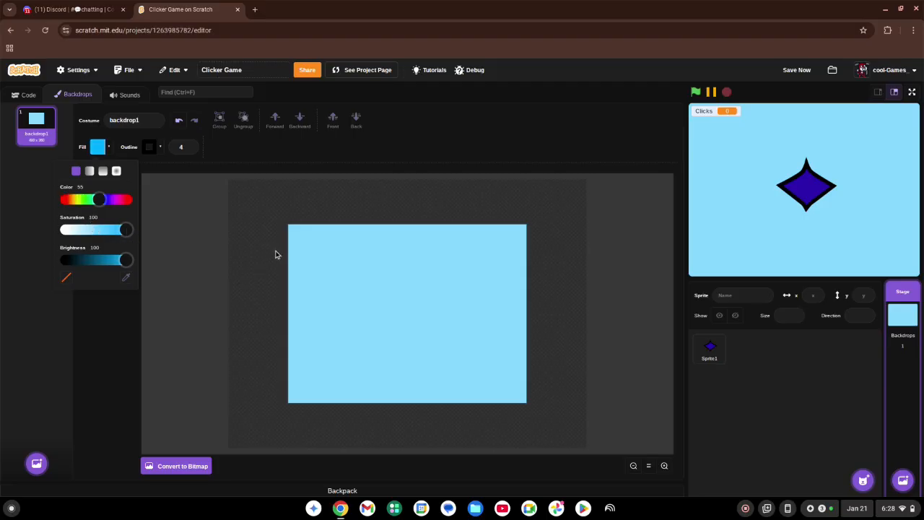
pyautogui.moveTo(273, 248); pyautogui.dragTo(550, 273)
# - Remove the rectangle's outline
pyautogui.click(159, 149)
pyautogui.click(114, 277)
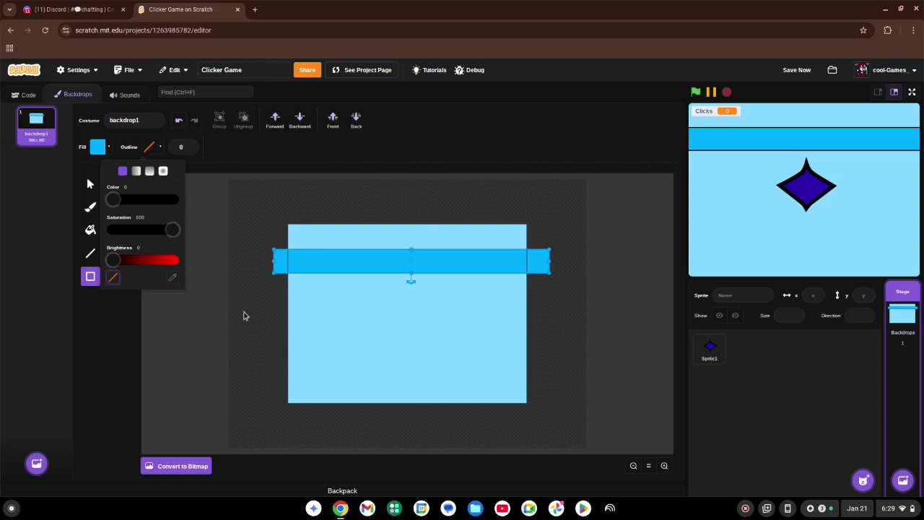
pyautogui.click(246, 314)
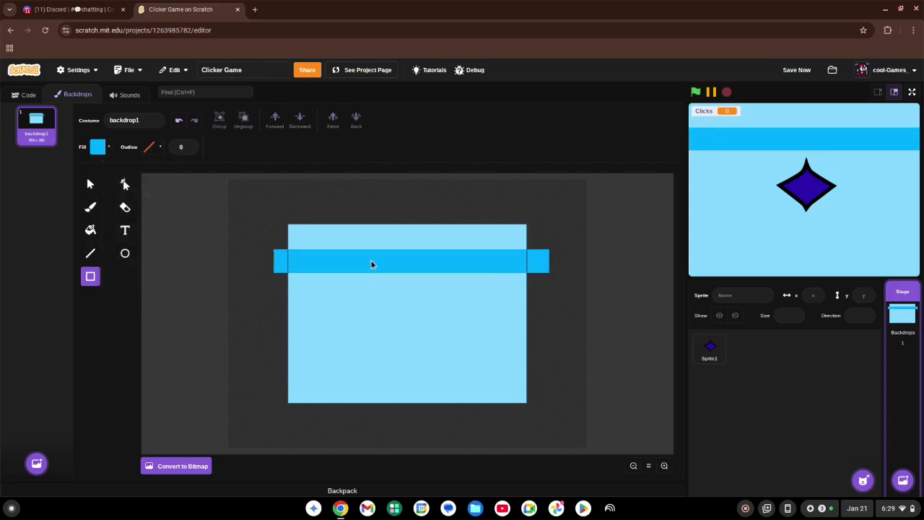
# - Give the blue rectangle an outline with color 54, saturation 83, brightness 67 and a width of 3
pyautogui.click(91, 188)
pyautogui.click(322, 272)
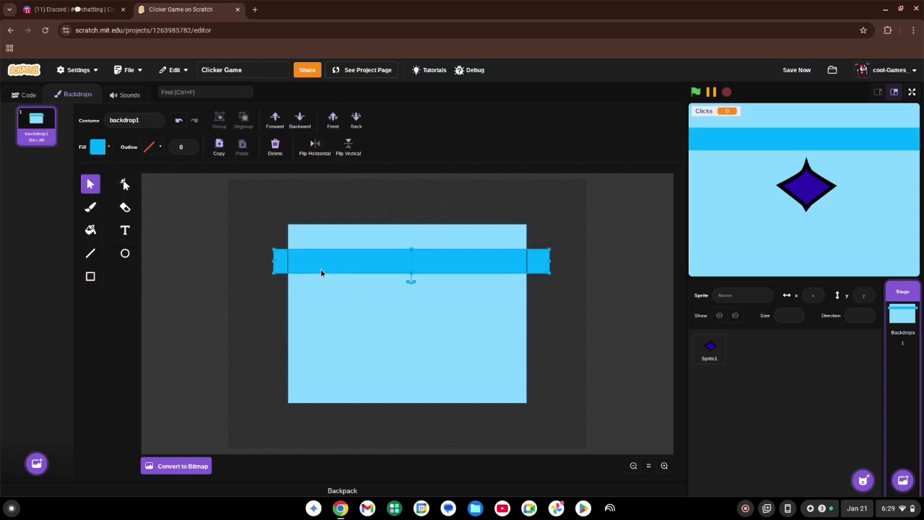
pyautogui.click(160, 148)
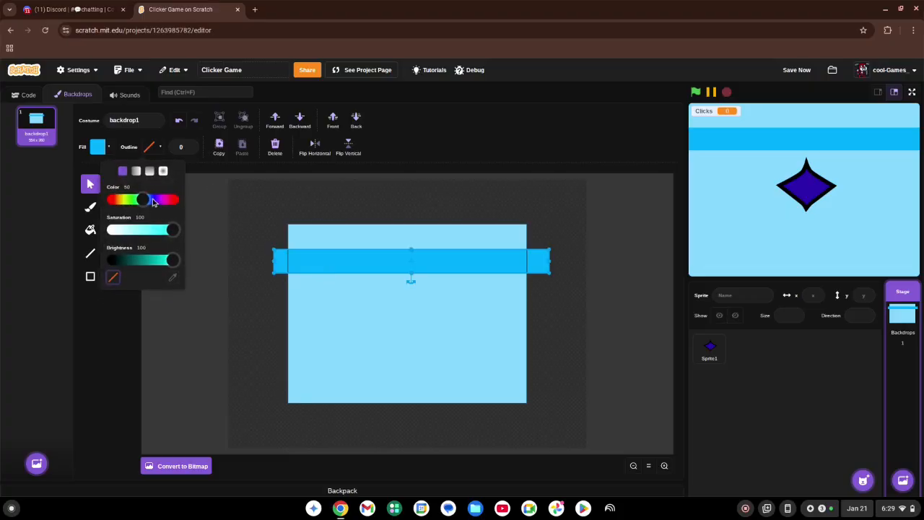
pyautogui.click(152, 200)
pyautogui.moveTo(151, 235); pyautogui.dragTo(162, 231)
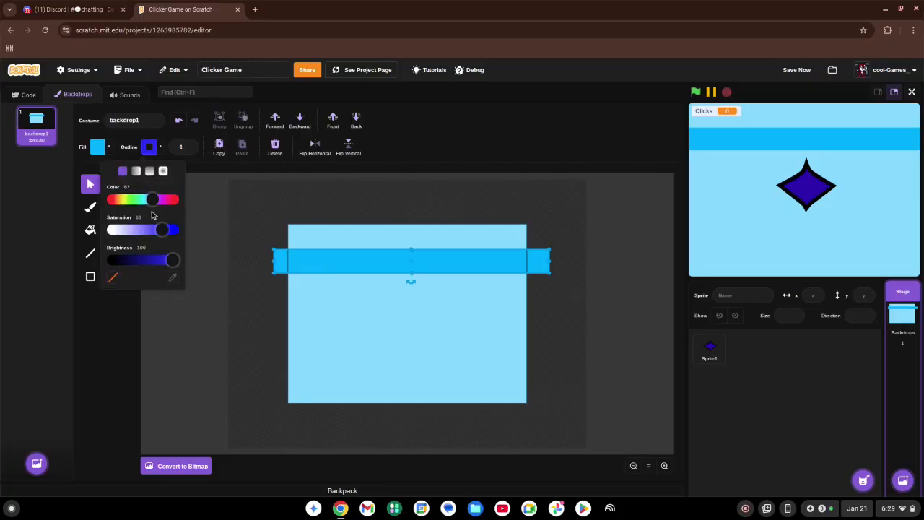
pyautogui.click(146, 203)
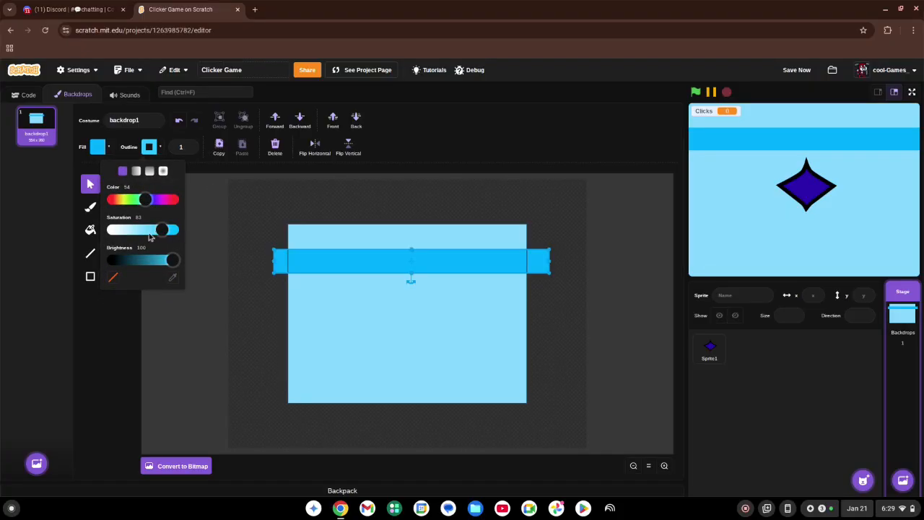
pyautogui.click(153, 261)
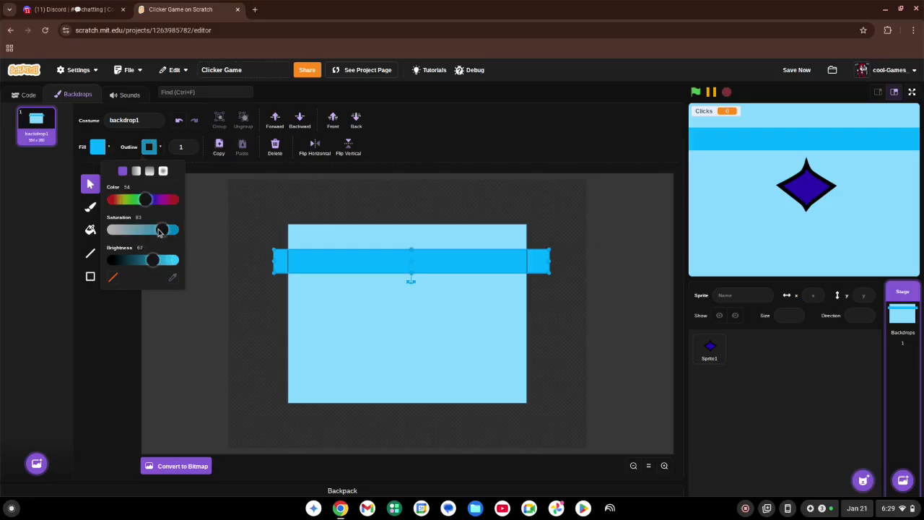
pyautogui.click(191, 145)
pyautogui.click(191, 146)
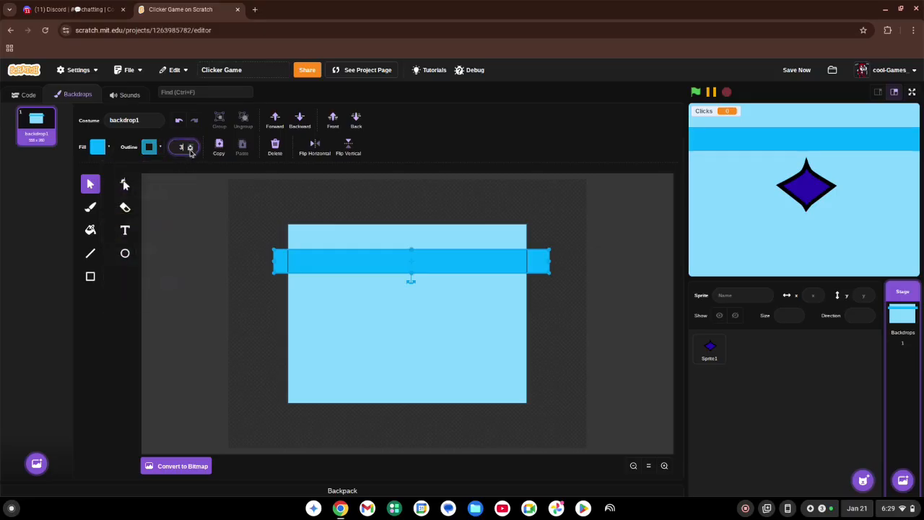
# - Increase the blue rectangle's outline width to 15 and move the rectangle slightly higher on the backdrop
pyautogui.click(190, 149)
pyautogui.click(190, 145)
pyautogui.click(191, 146)
pyautogui.click(190, 146)
pyautogui.click(190, 146)
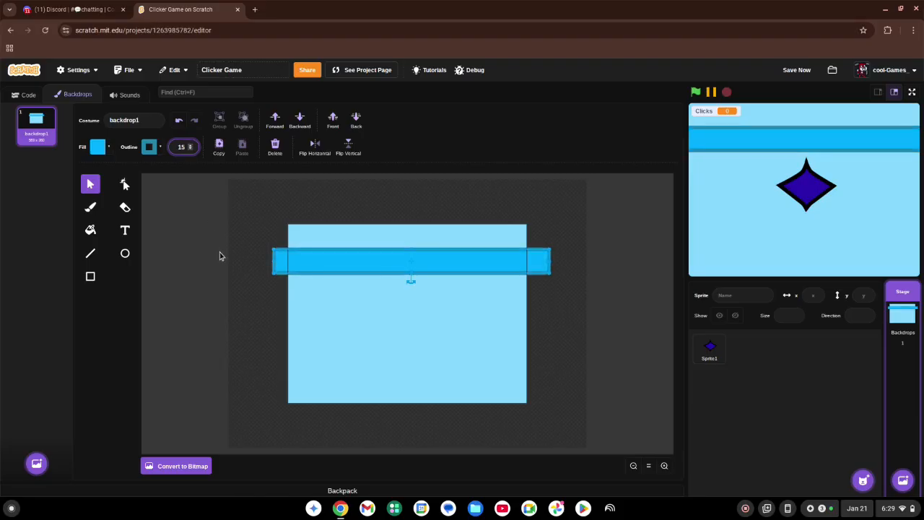
pyautogui.click(218, 221)
pyautogui.moveTo(360, 273); pyautogui.dragTo(365, 264)
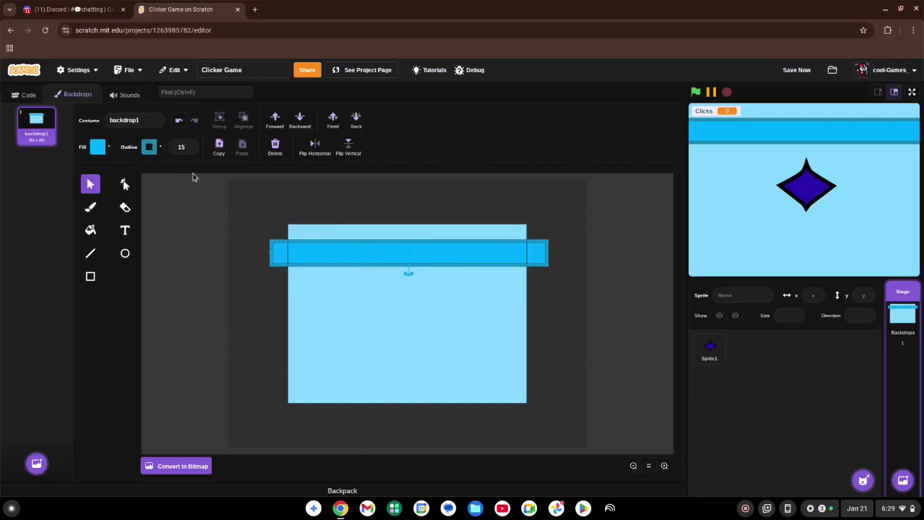
# - Duplicate the outlined blue bar twice, spacing the copies evenly across the middle and lower part of backdrop1
pyautogui.click(219, 148)
pyautogui.click(241, 149)
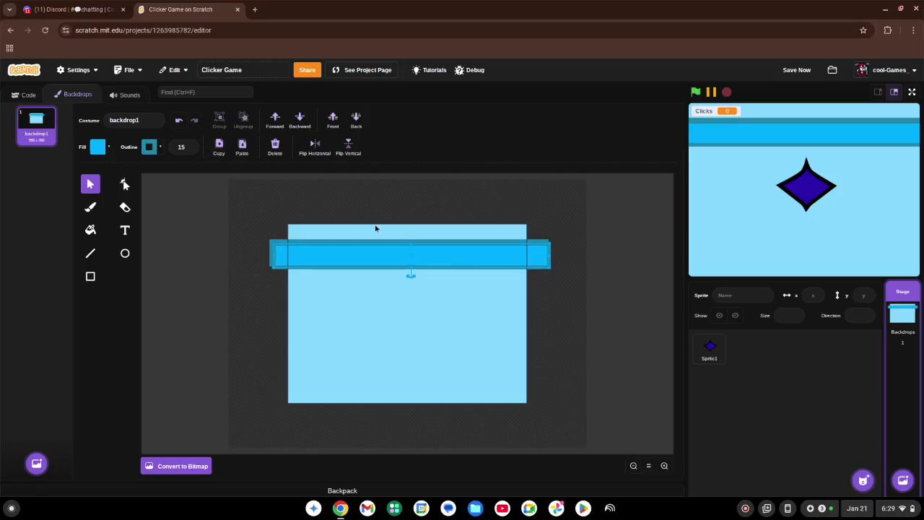
pyautogui.moveTo(410, 260); pyautogui.dragTo(405, 319)
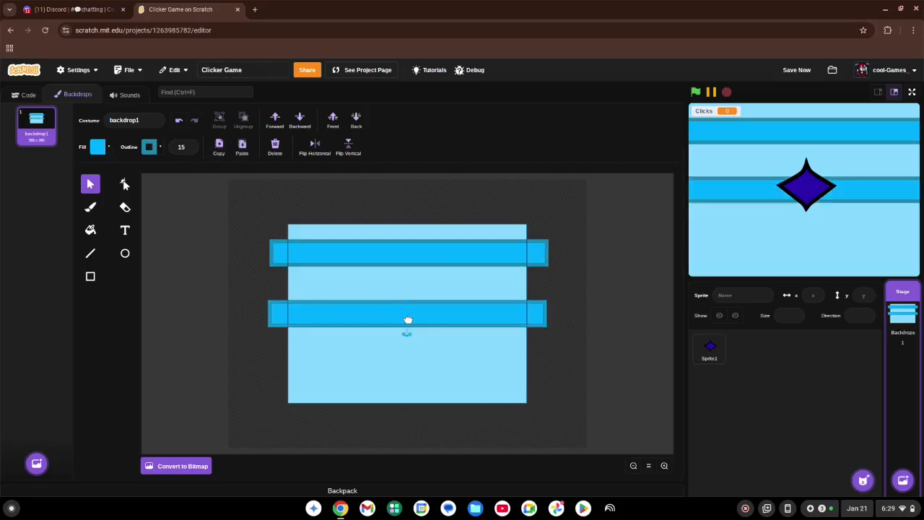
pyautogui.click(241, 148)
pyautogui.moveTo(403, 329); pyautogui.dragTo(404, 389)
pyautogui.click(610, 348)
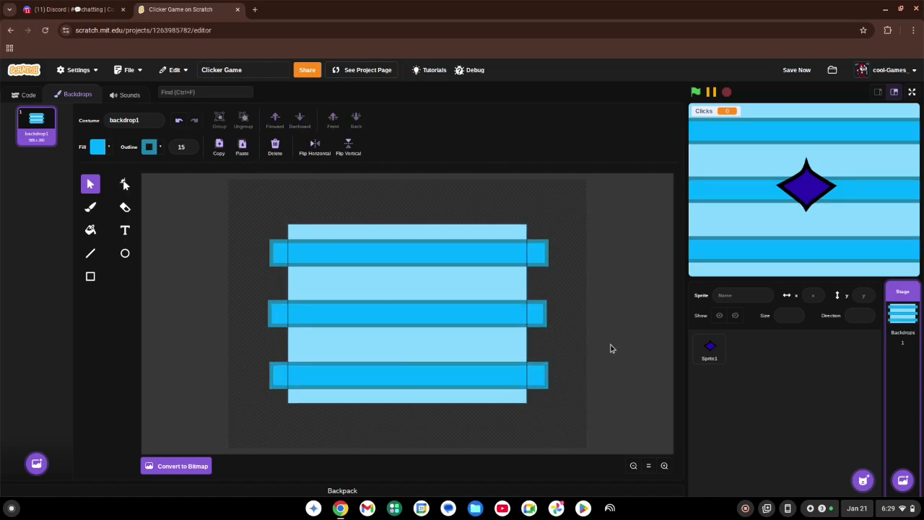
pyautogui.click(182, 466)
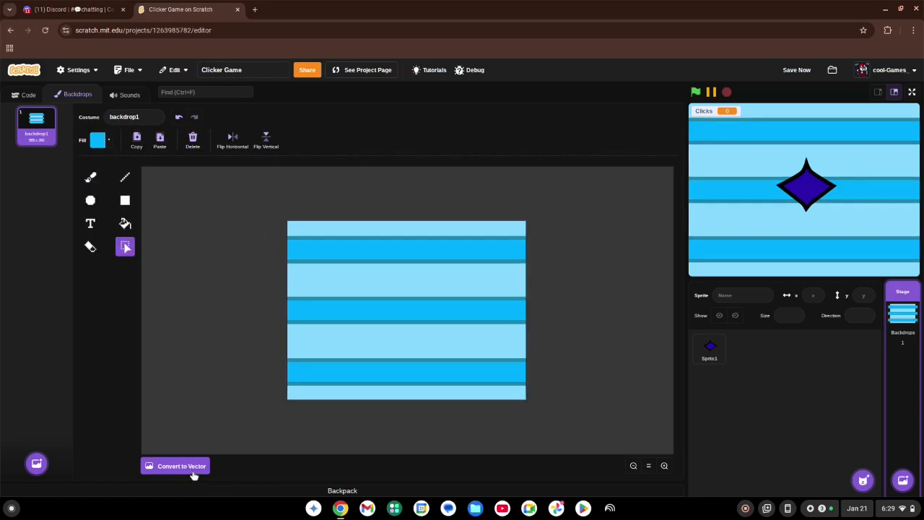
pyautogui.click(178, 117)
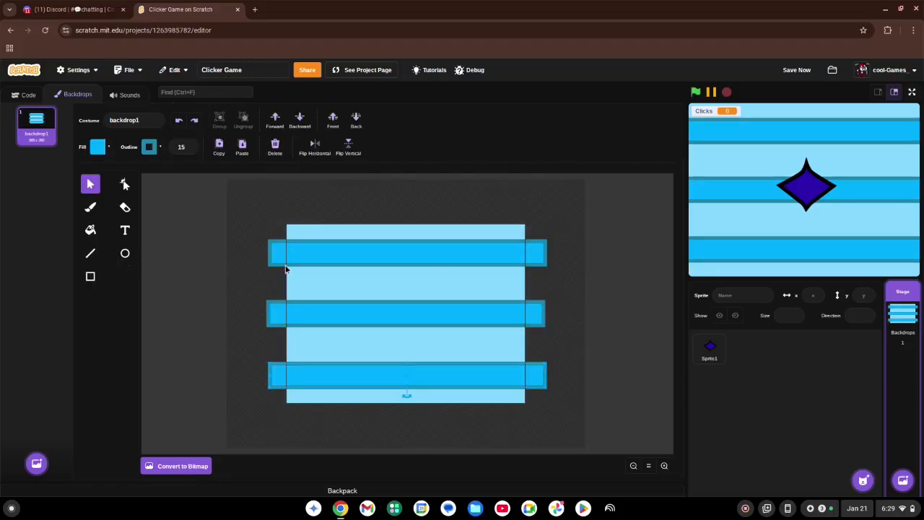
# - Duplicate backdrop1 and shift all three blue bars slightly downward in the copy
pyautogui.rightClick(19, 147)
pyautogui.click(36, 150)
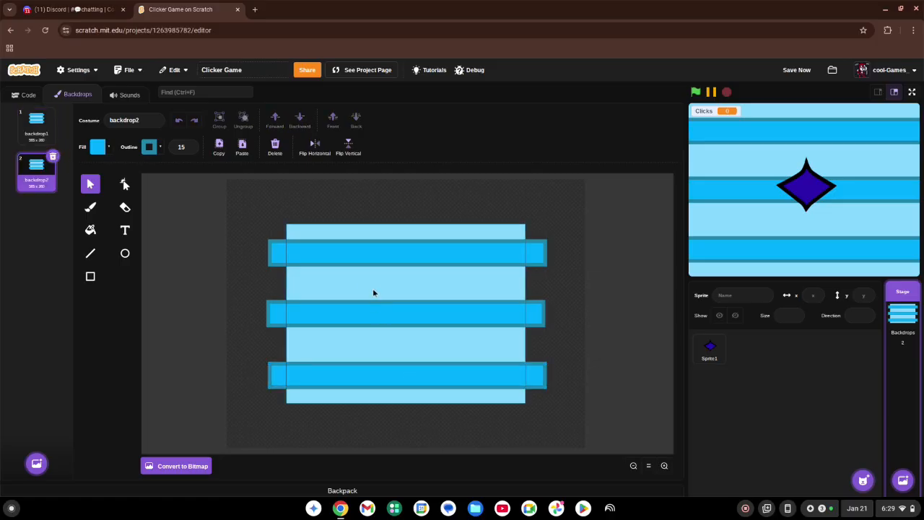
pyautogui.moveTo(355, 260); pyautogui.dragTo(359, 272)
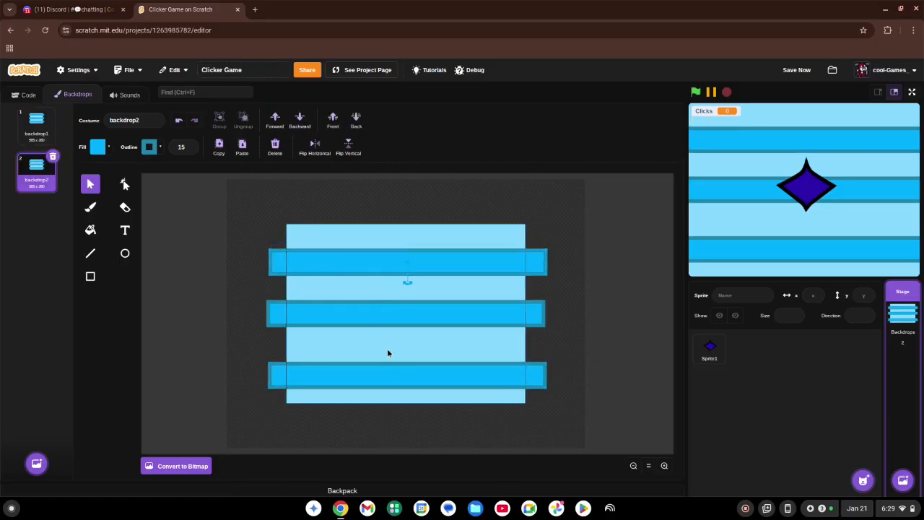
pyautogui.moveTo(395, 375); pyautogui.dragTo(396, 389)
pyautogui.moveTo(390, 322); pyautogui.dragTo(388, 333)
# - Duplicate backdrop2 and move its three blue bars further down in the new copy
pyautogui.rightClick(33, 177)
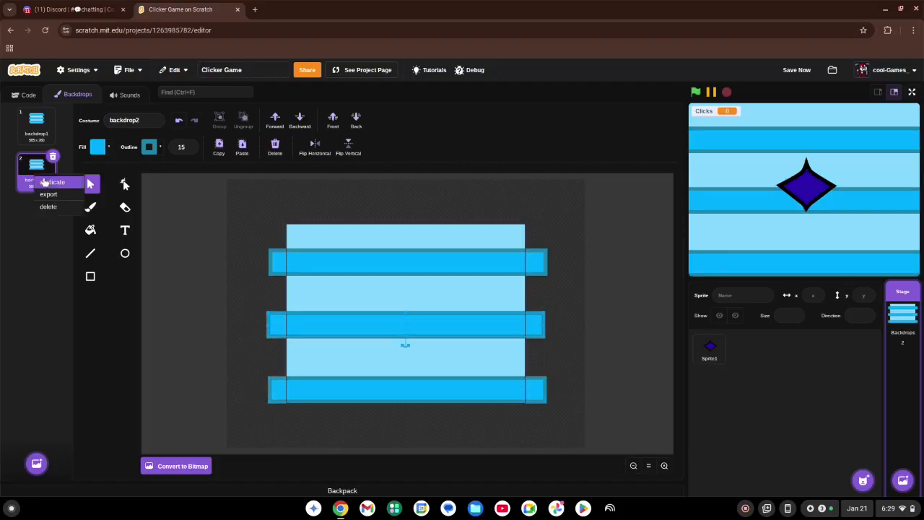
pyautogui.click(39, 184)
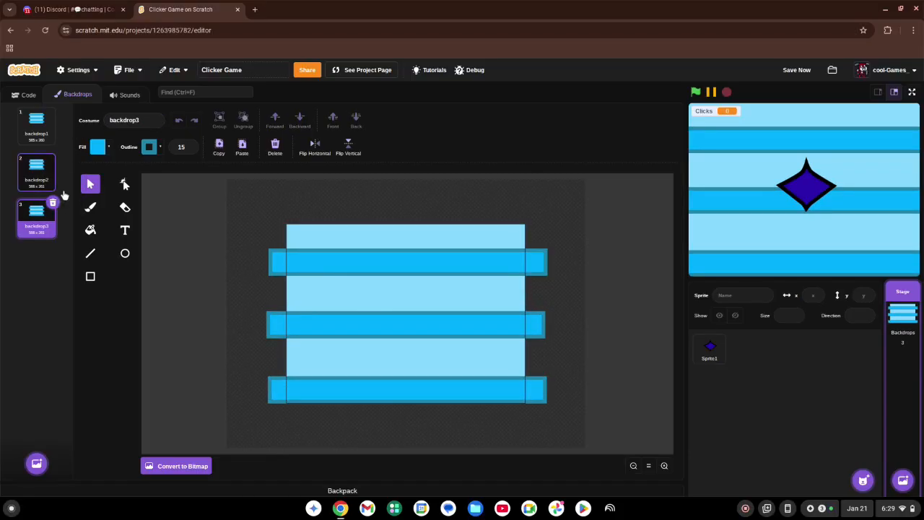
pyautogui.moveTo(400, 396); pyautogui.dragTo(402, 401)
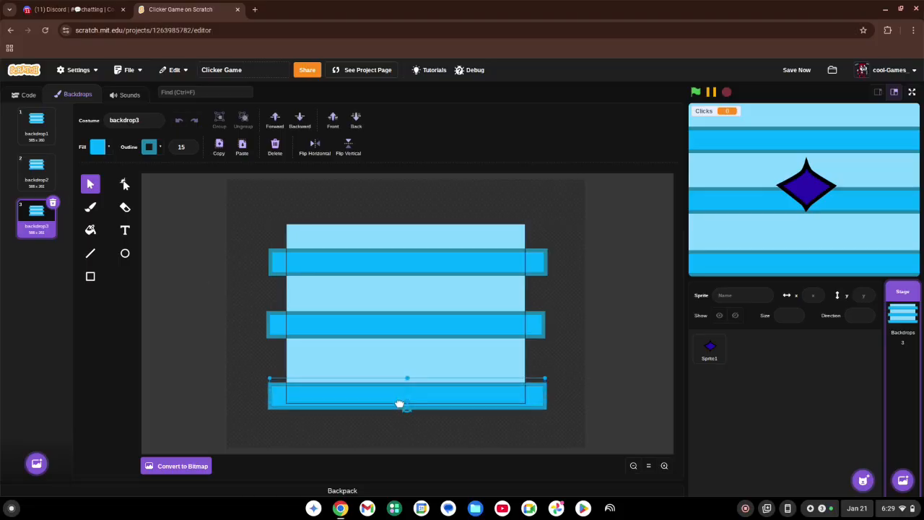
pyautogui.moveTo(376, 315); pyautogui.dragTo(378, 330)
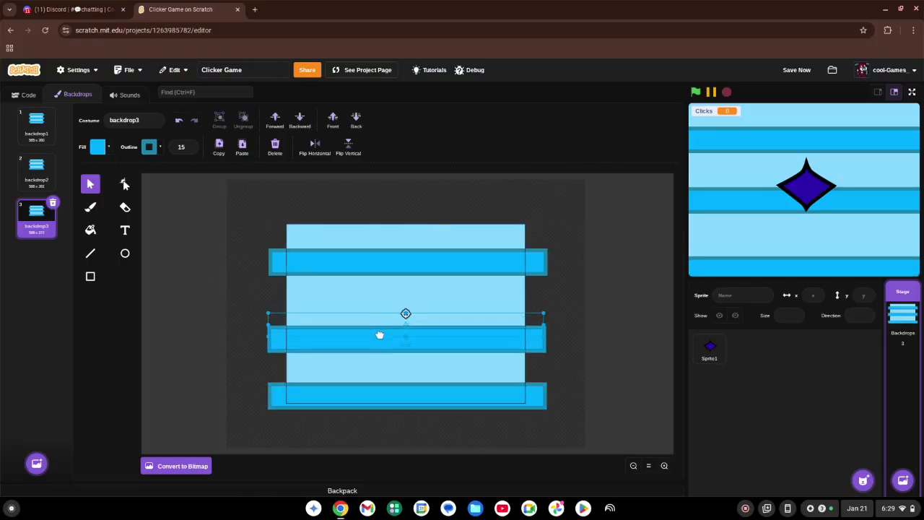
pyautogui.moveTo(382, 265); pyautogui.dragTo(383, 298)
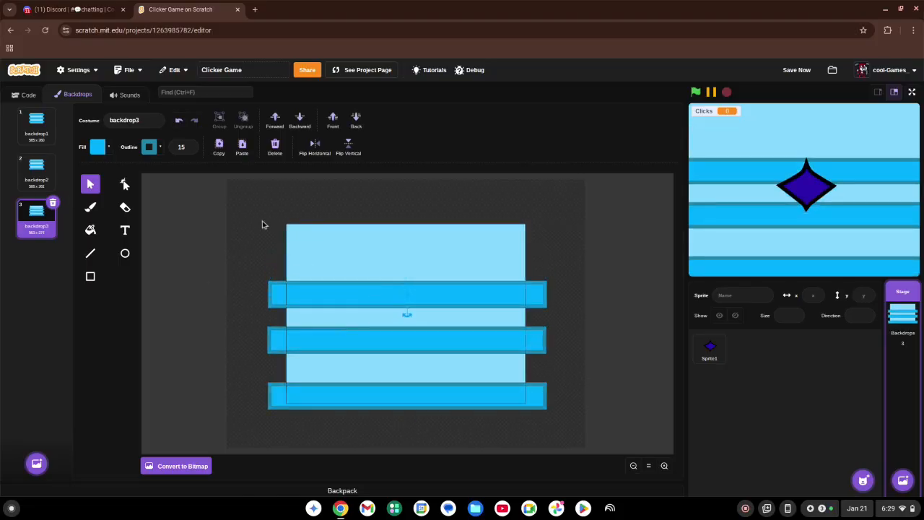
# - Copy the uppermost blue bar in backdrop3 and place the copy across the backdrop's top edge
pyautogui.click(219, 148)
pyautogui.click(241, 148)
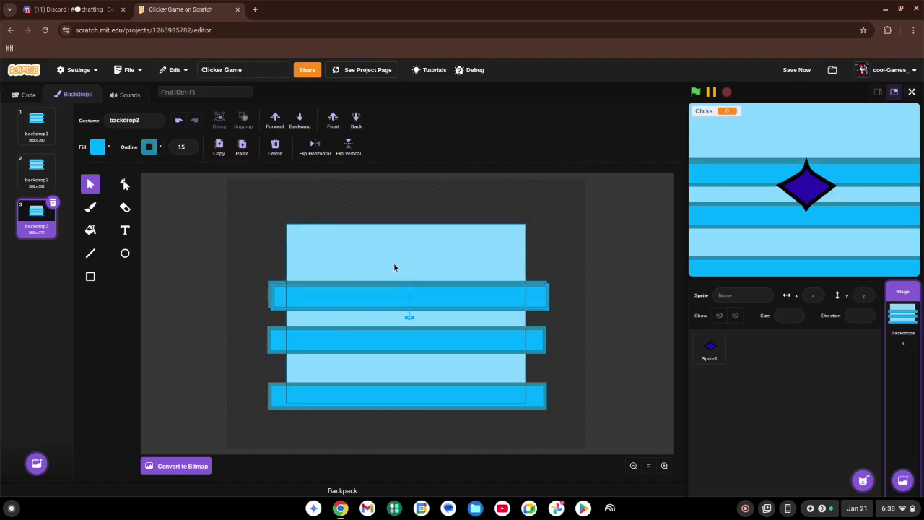
pyautogui.moveTo(422, 301); pyautogui.dragTo(417, 226)
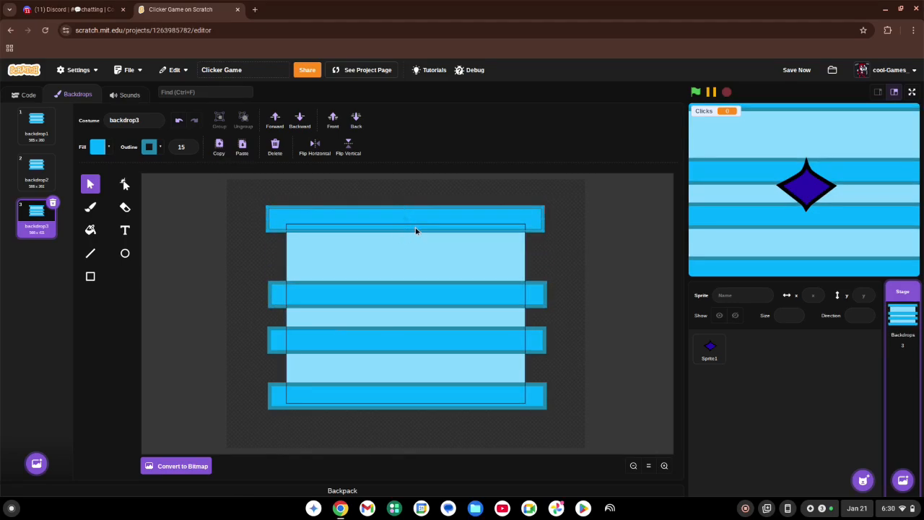
pyautogui.click(288, 197)
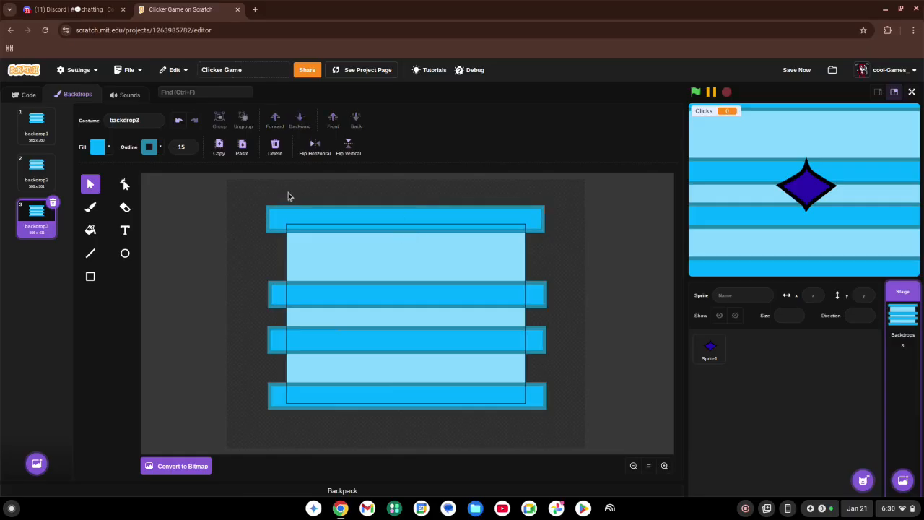
# - Compare the bar positions in the three backdrops, ending on backdrop1
pyautogui.click(37, 125)
pyautogui.click(36, 181)
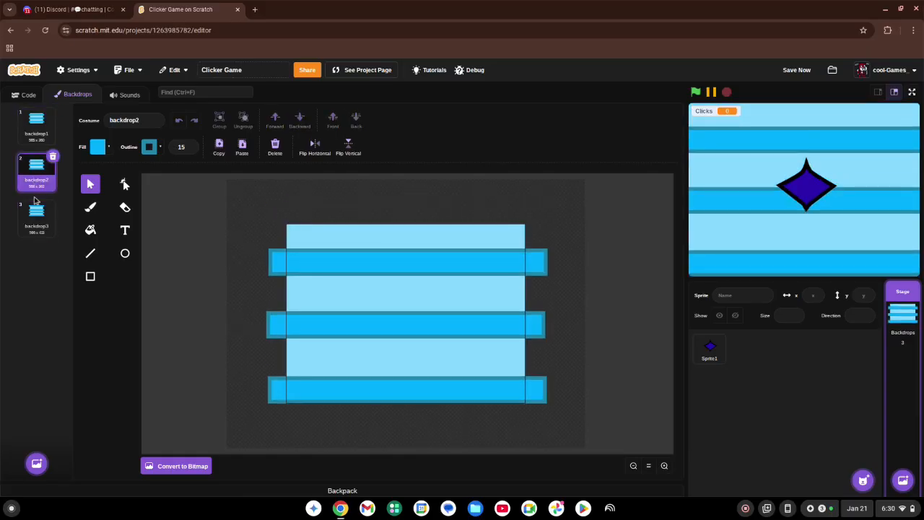
pyautogui.click(35, 218)
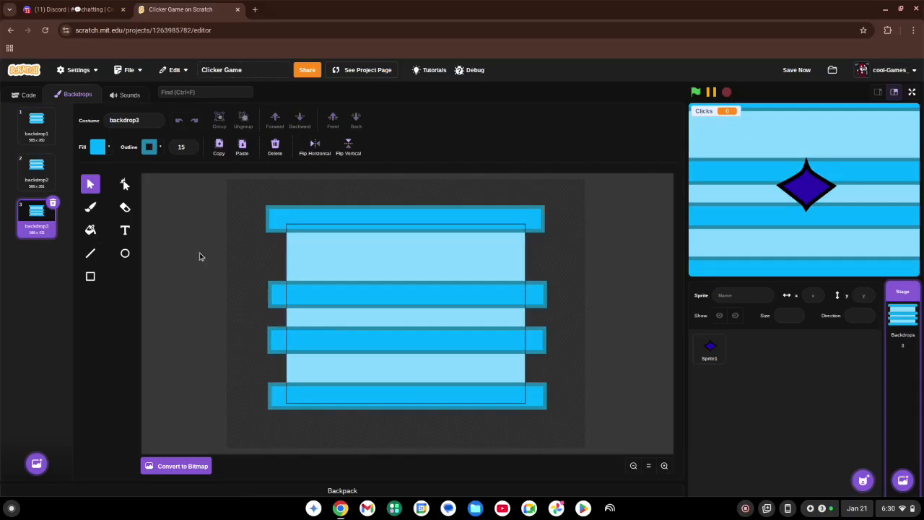
pyautogui.click(40, 128)
# - Add a stage script that switches the backdrop to backdrop1 when the green flag is clicked
pyautogui.click(26, 94)
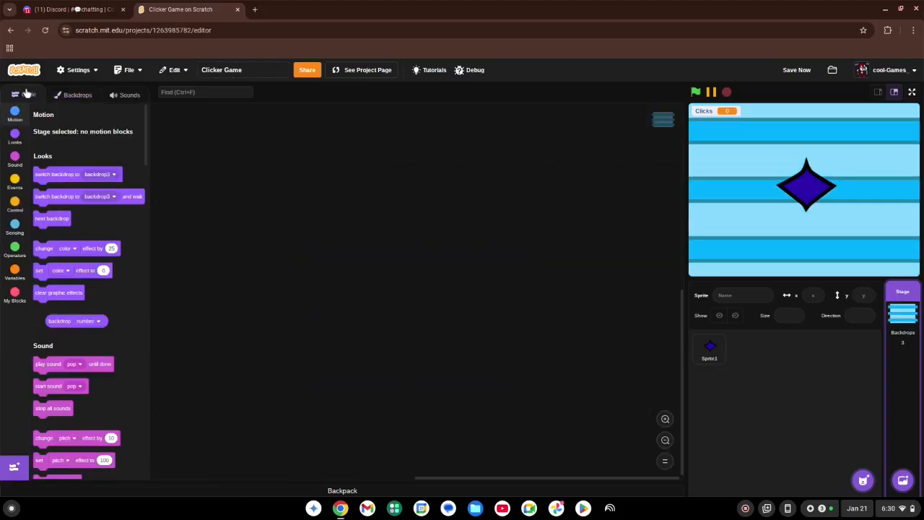
pyautogui.click(15, 182)
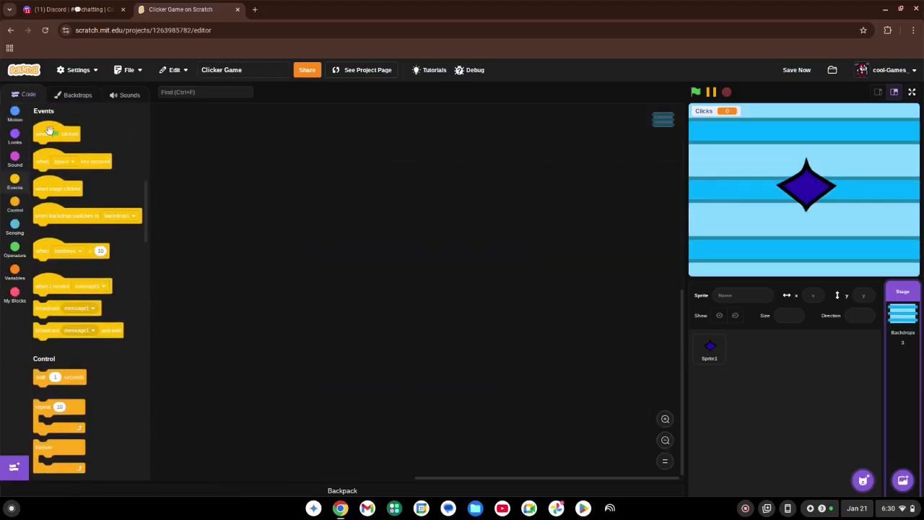
pyautogui.moveTo(43, 134); pyautogui.dragTo(295, 177)
pyautogui.click(14, 136)
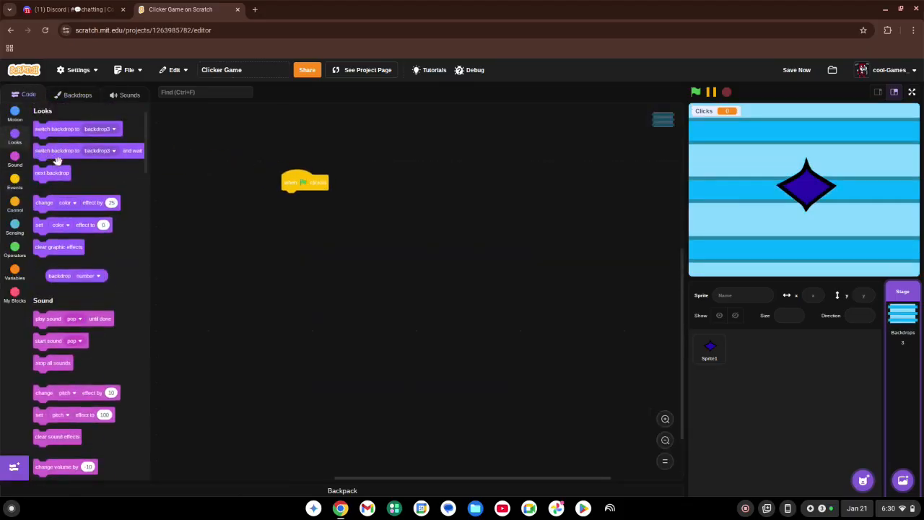
pyautogui.moveTo(62, 131); pyautogui.dragTo(302, 207)
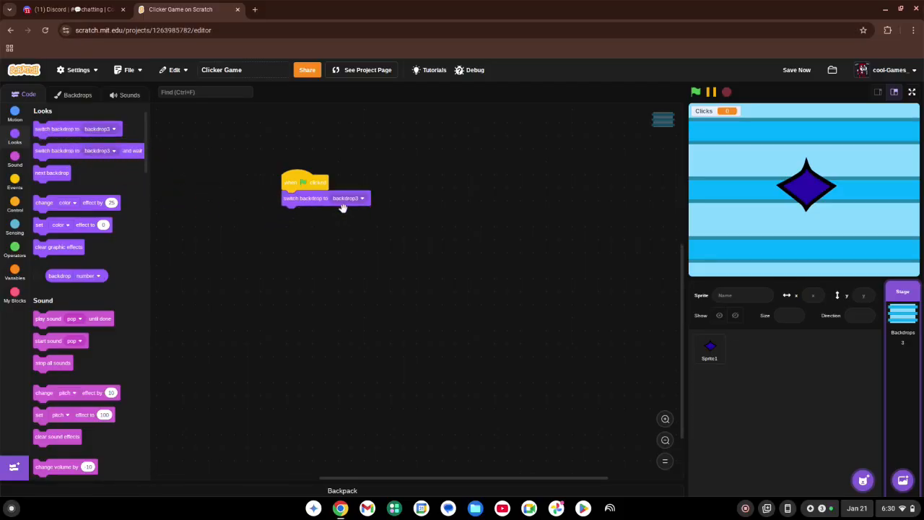
pyautogui.click(341, 199)
pyautogui.click(329, 223)
# - Build a second green-flag script on the stage with a forever loop containing a next backdrop block
pyautogui.click(14, 182)
pyautogui.moveTo(44, 135); pyautogui.dragTo(262, 267)
pyautogui.moveTo(80, 451); pyautogui.dragTo(299, 287)
pyautogui.click(15, 136)
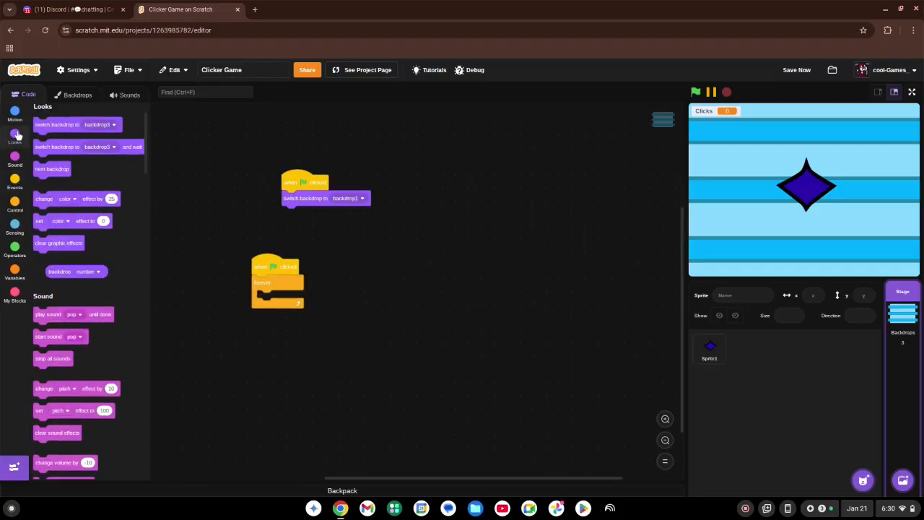
pyautogui.moveTo(52, 173); pyautogui.dragTo(280, 310)
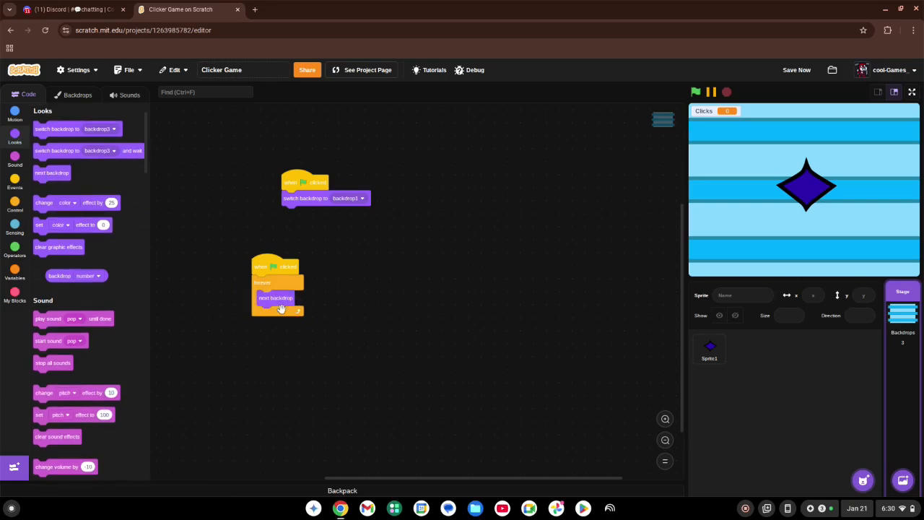
# - Insert a wait block with a fraction-of-a-second delay before next backdrop in the forever loop and save the project
pyautogui.click(15, 202)
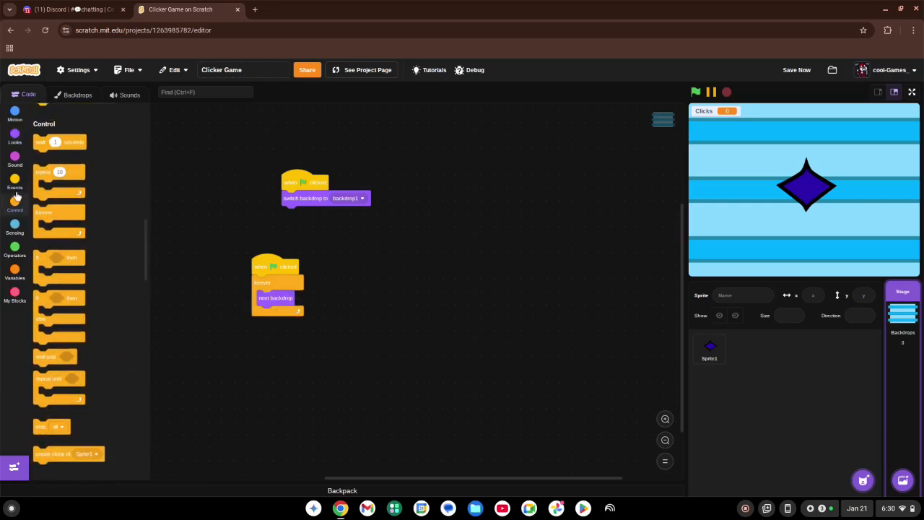
pyautogui.moveTo(44, 130); pyautogui.dragTo(279, 298)
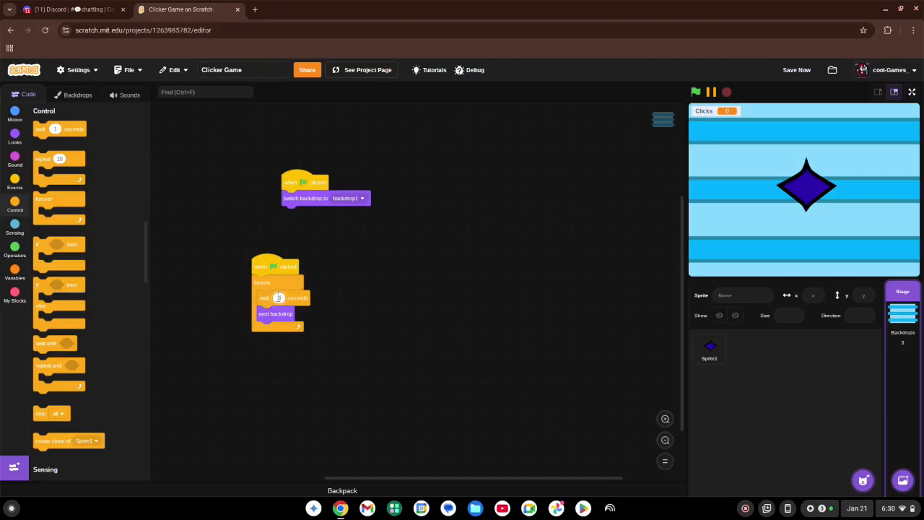
pyautogui.click(278, 297)
pyautogui.click(796, 70)
# - Open the project page in full screen and run the game to check the backdrop animation
pyautogui.click(372, 72)
pyautogui.click(459, 165)
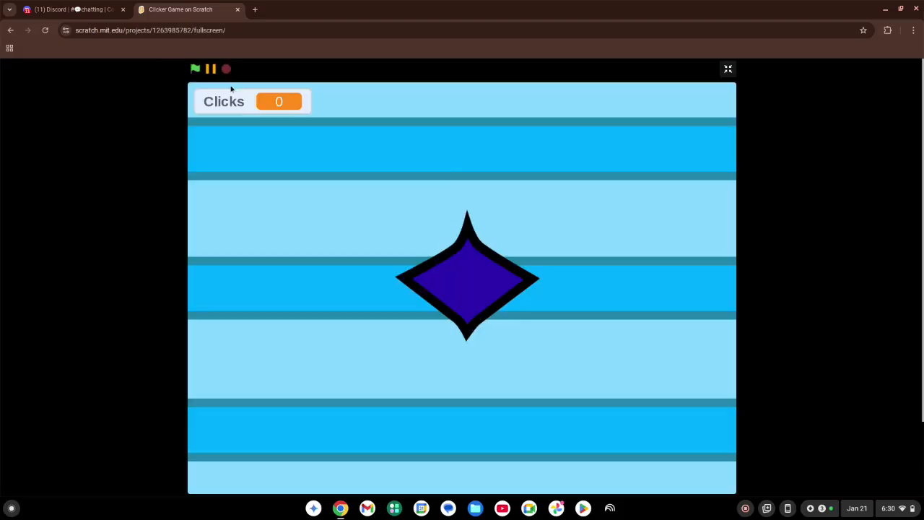
pyautogui.click(195, 68)
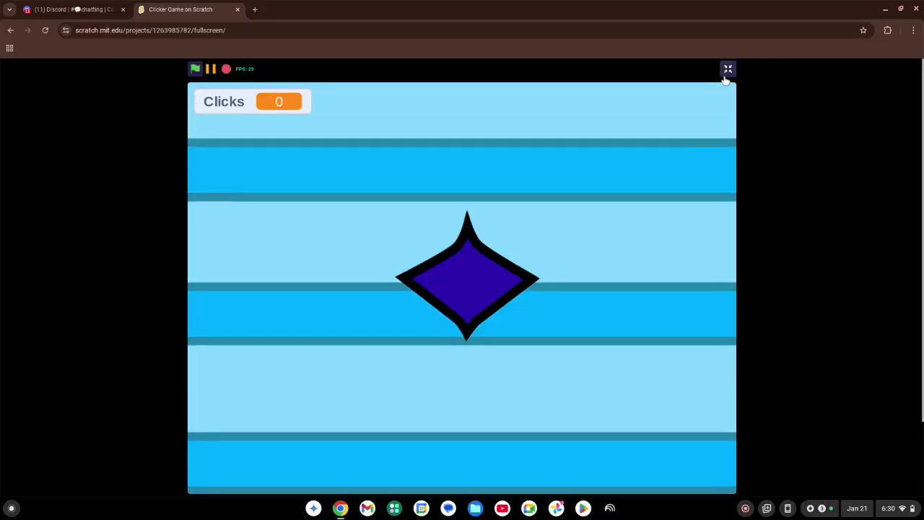
# - Exit full screen and reopen the Clicker Game project in the editor from My Stuff
pyautogui.click(728, 69)
pyautogui.click(650, 71)
pyautogui.click(610, 115)
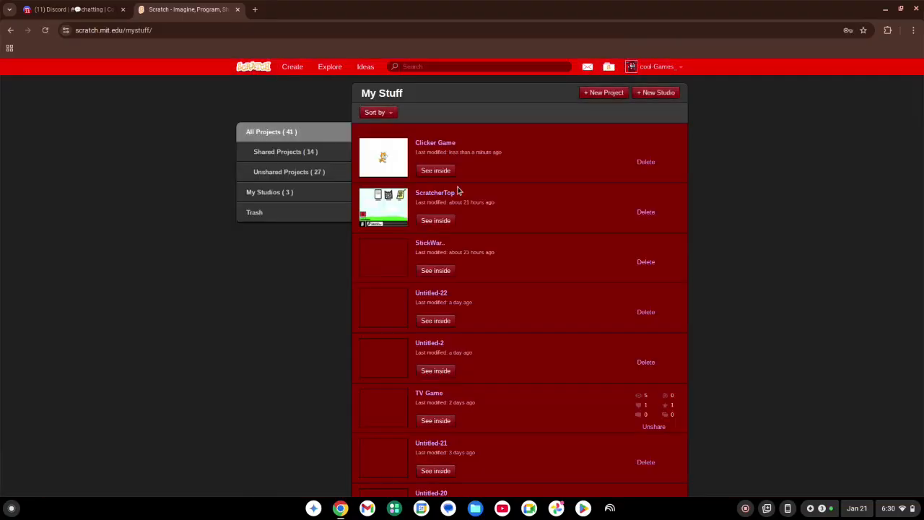
pyautogui.click(445, 173)
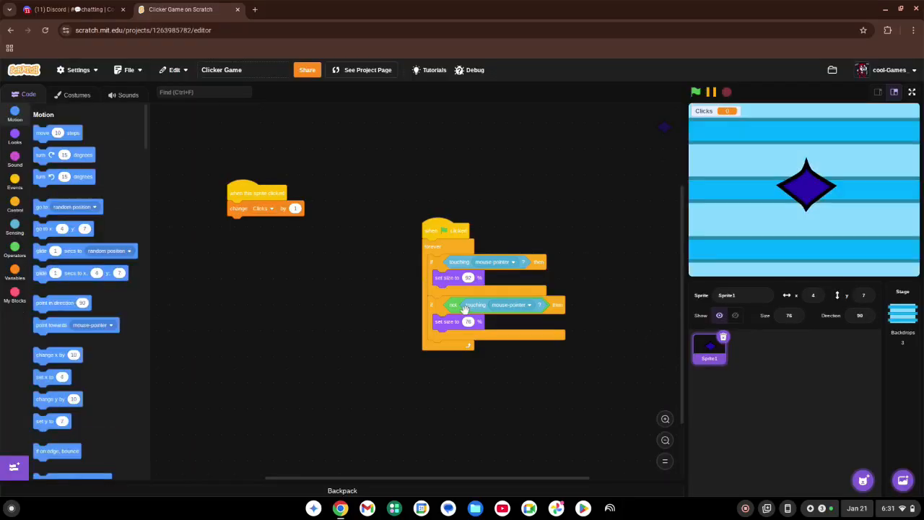
# - Set the wait in the stage's forever loop to 0.3 seconds and save the project
pyautogui.click(903, 321)
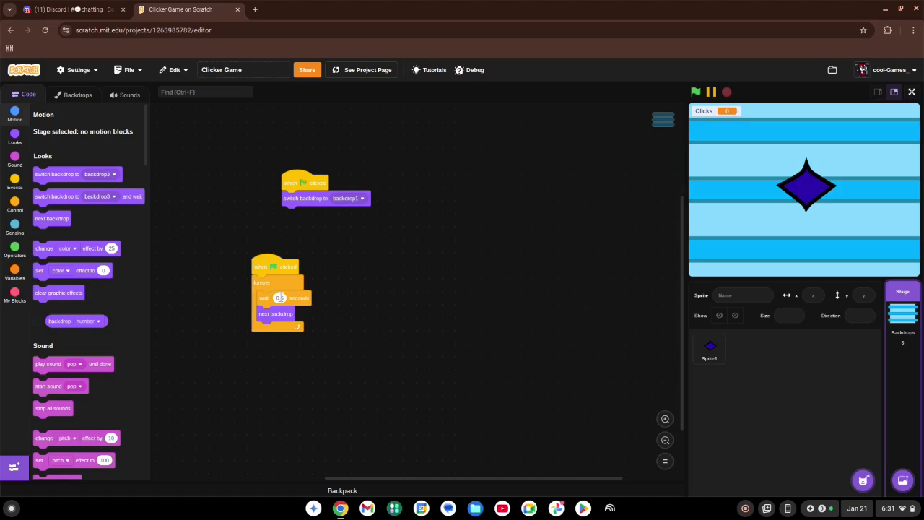
pyautogui.write('0.3')
pyautogui.click(797, 70)
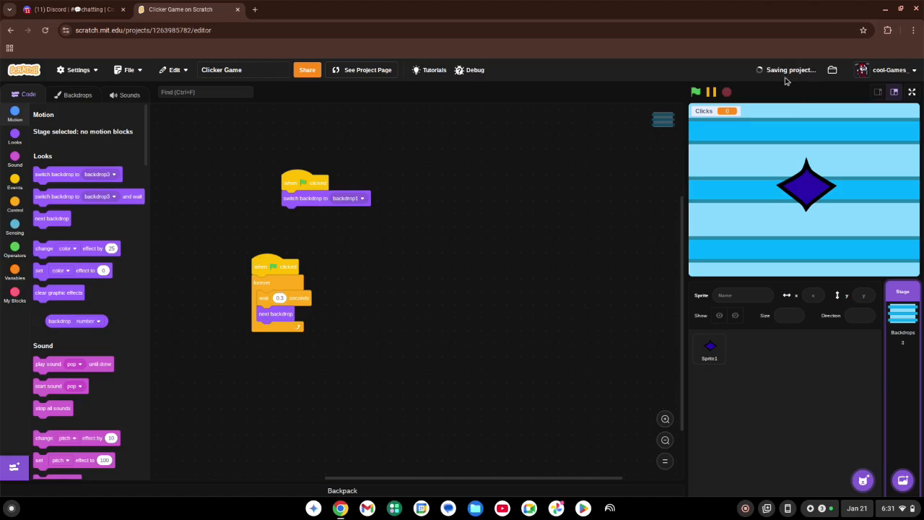
# - Run the game in full screen from its project page to check the new backdrop speed
pyautogui.click(357, 74)
pyautogui.click(458, 165)
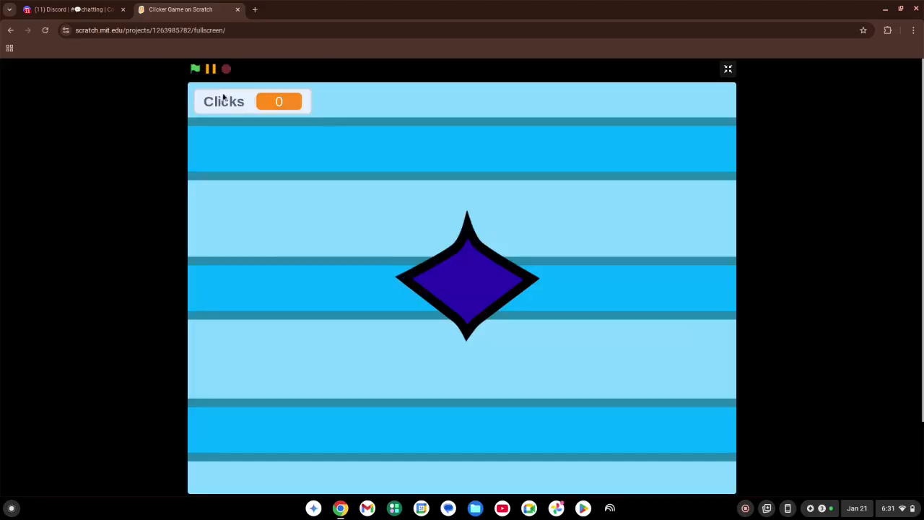
pyautogui.click(196, 70)
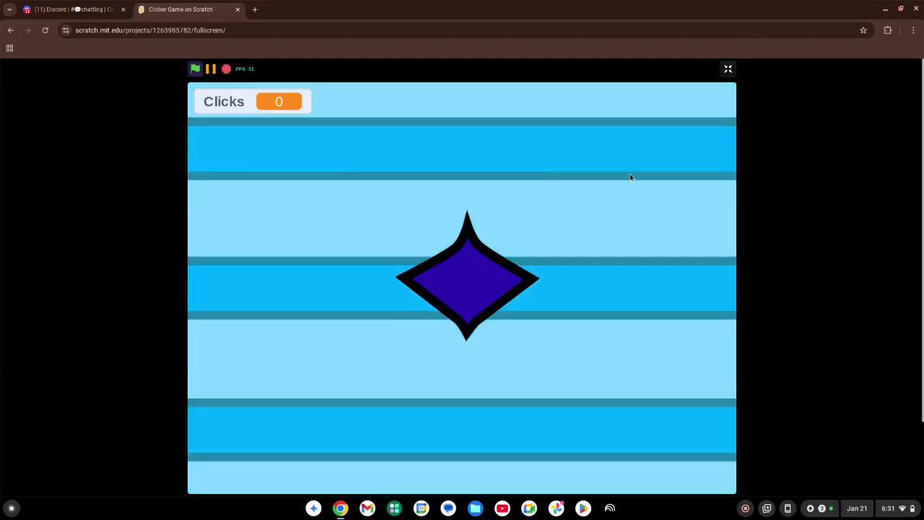
# - Exit full screen and reopen the Clicker Game project in the editor from My Stuff
pyautogui.click(729, 70)
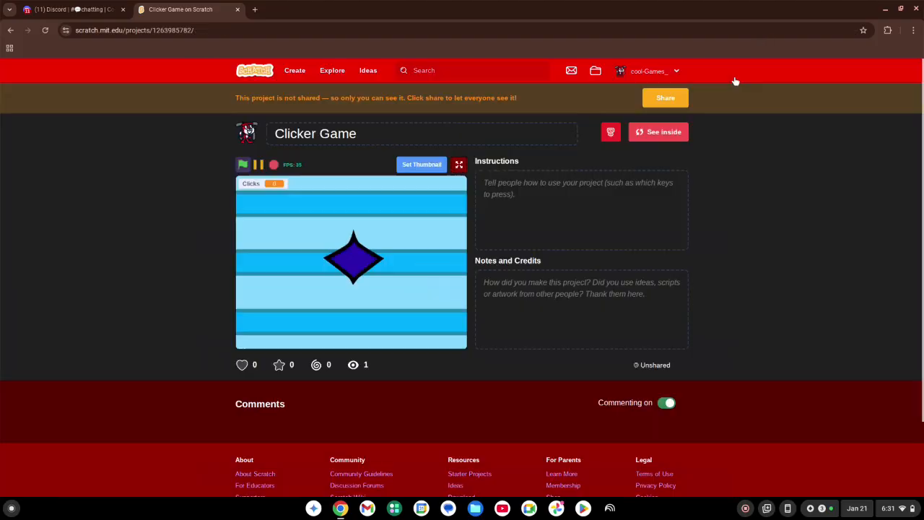
pyautogui.click(596, 72)
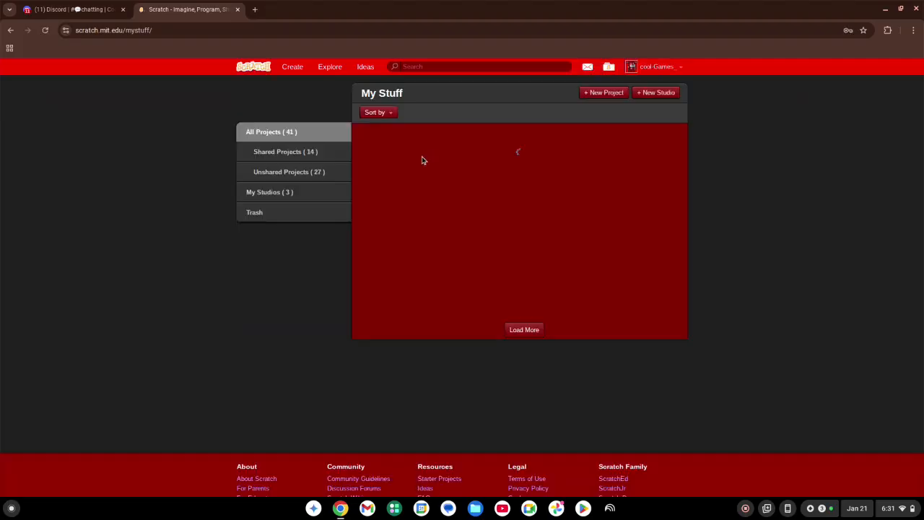
pyautogui.click(430, 173)
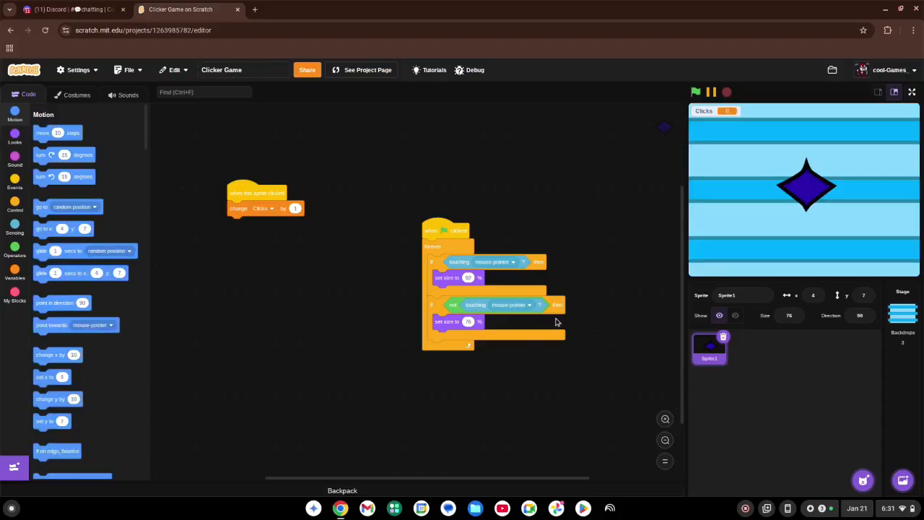
# - Paint a new sprite named Rotator and rename the diamond sprite to Clicker Sprite
pyautogui.click(863, 447)
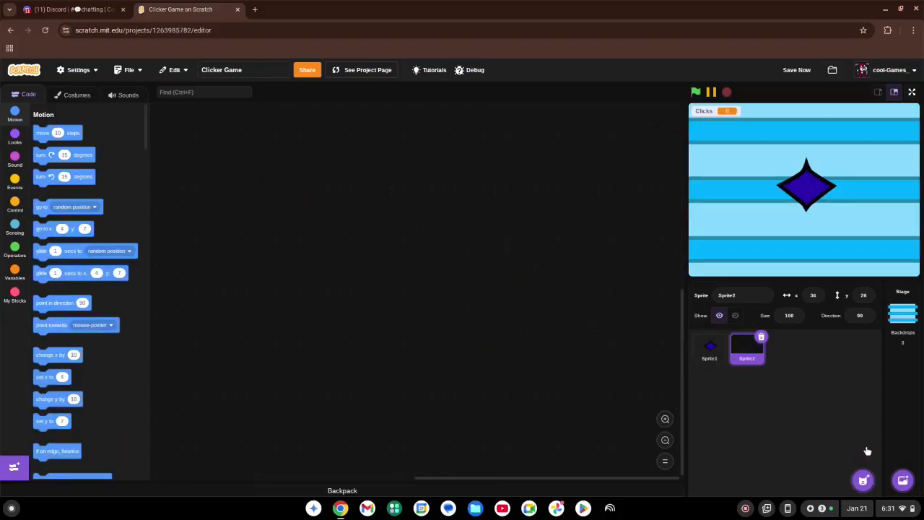
pyautogui.click(767, 296)
pyautogui.press('BackSpace')
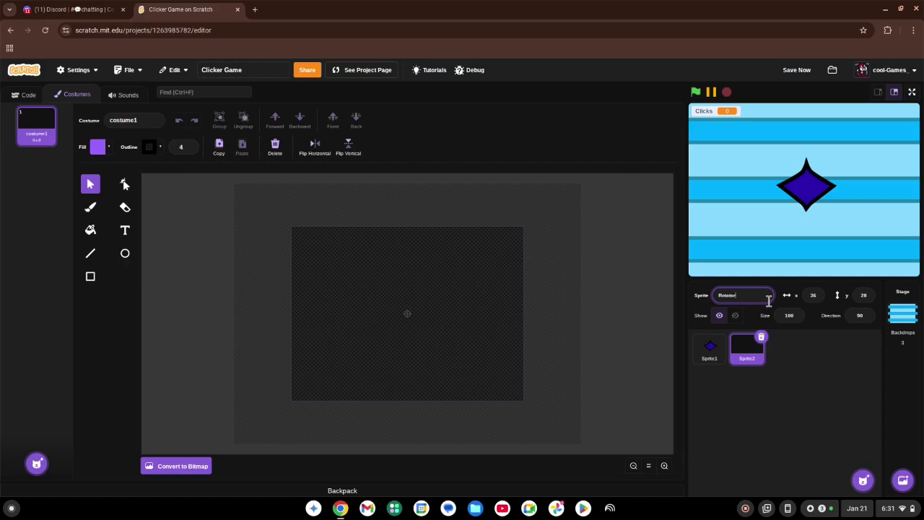
pyautogui.click(701, 352)
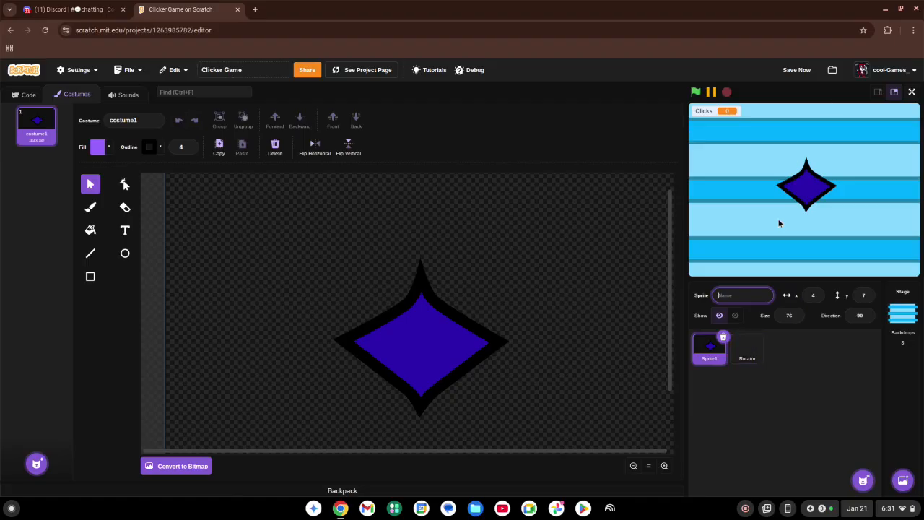
pyautogui.write('clicker Sprite')
# - Set up the Rectangle tool for the Rotator costume with a white fill and a light grey outline 13 wide
pyautogui.click(745, 349)
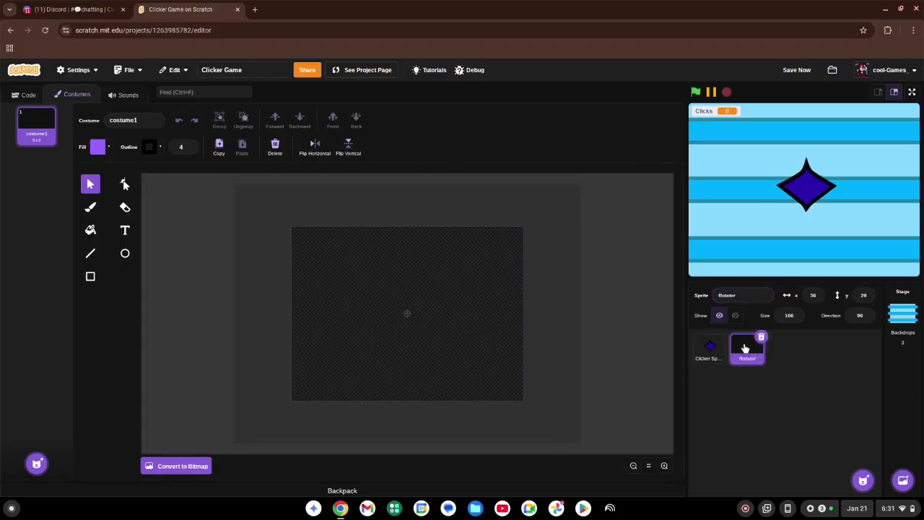
pyautogui.click(96, 280)
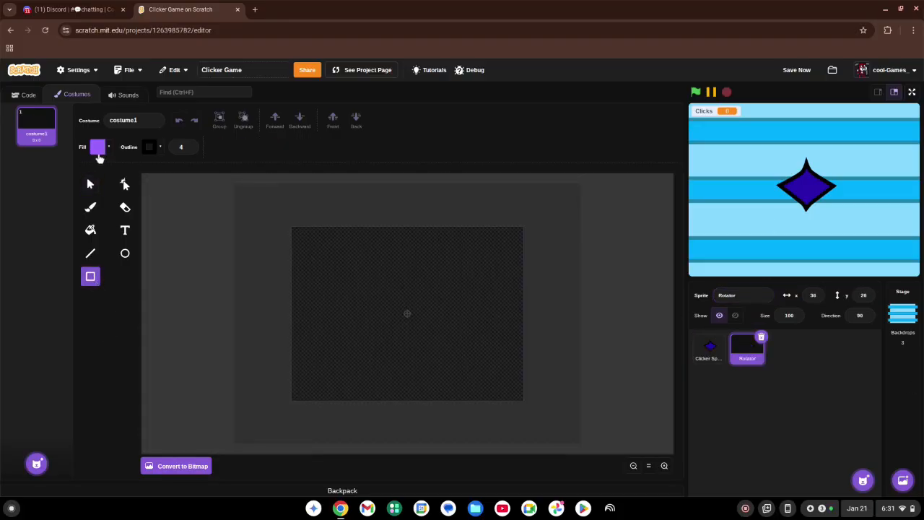
pyautogui.click(98, 150)
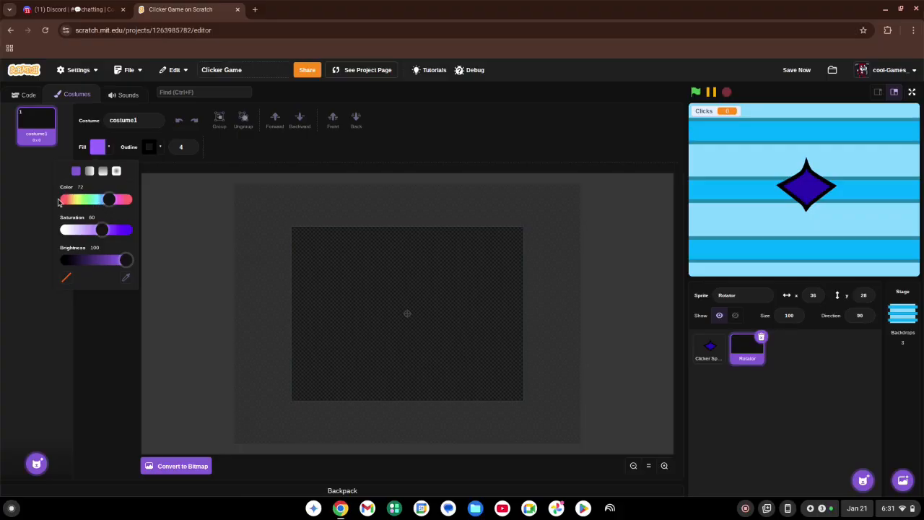
pyautogui.click(63, 231)
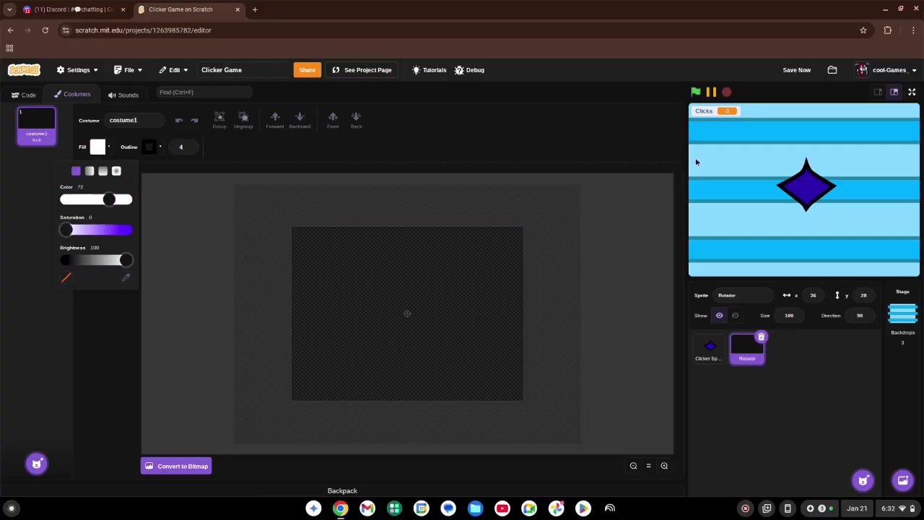
pyautogui.click(161, 147)
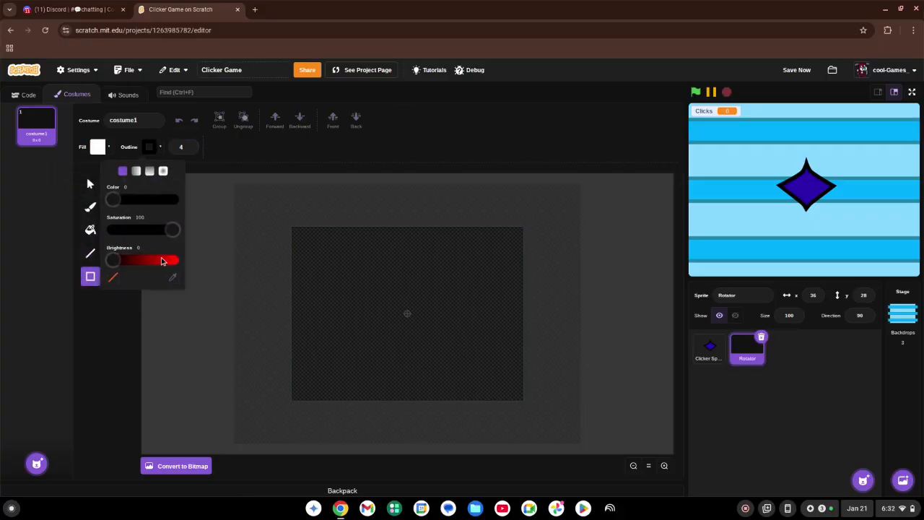
pyautogui.click(110, 231)
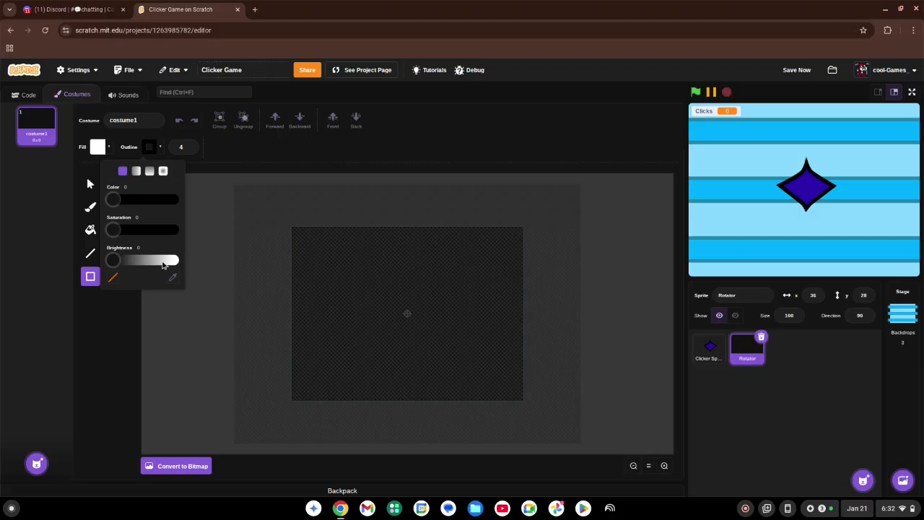
pyautogui.click(164, 265)
pyautogui.click(186, 147)
pyautogui.write('11')
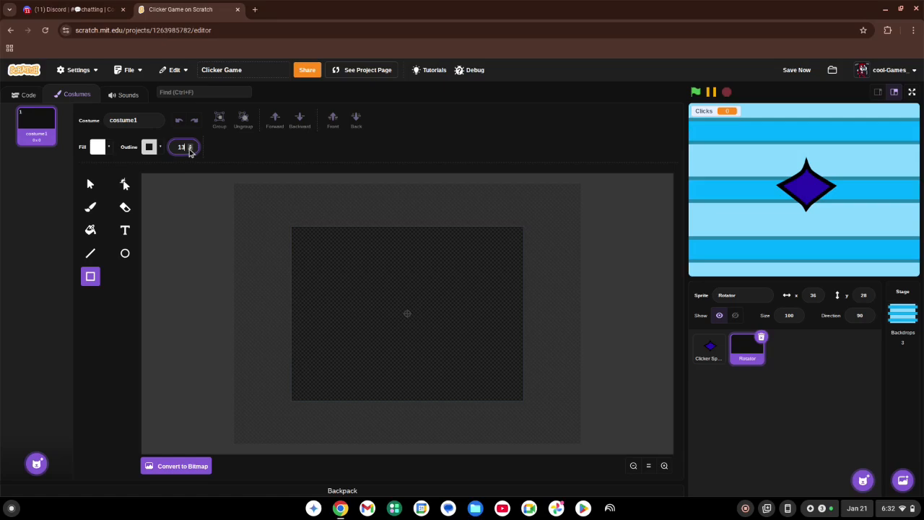
# - Draw a square centred on the Rotator canvas and move the sprite on the stage to about x 3, y 17
pyautogui.moveTo(452, 284)
pyautogui.mouseDown()
pyautogui.moveTo(386, 328)
pyautogui.moveTo(374, 373)
pyautogui.moveTo(365, 371)
pyautogui.moveTo(408, 376)
pyautogui.mouseUp()
pyautogui.click(178, 121)
pyautogui.moveTo(374, 311); pyautogui.dragTo(375, 299)
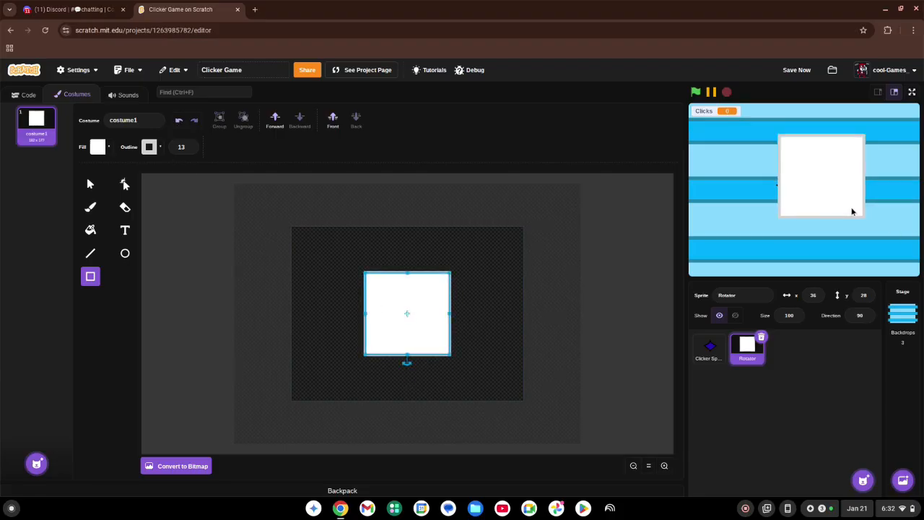
pyautogui.moveTo(832, 210); pyautogui.dragTo(816, 215)
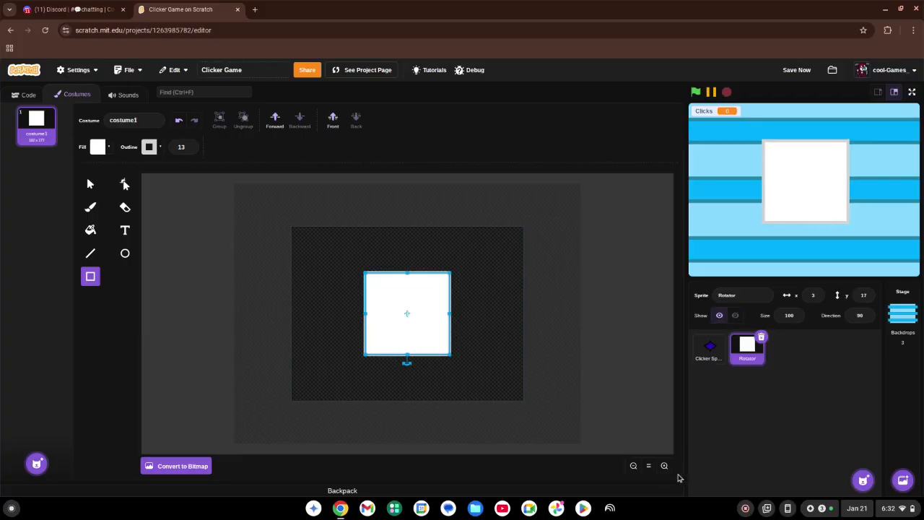
# - Reshape the square by bulging the middle of all four sides slightly outward
pyautogui.click(664, 466)
pyautogui.click(664, 466)
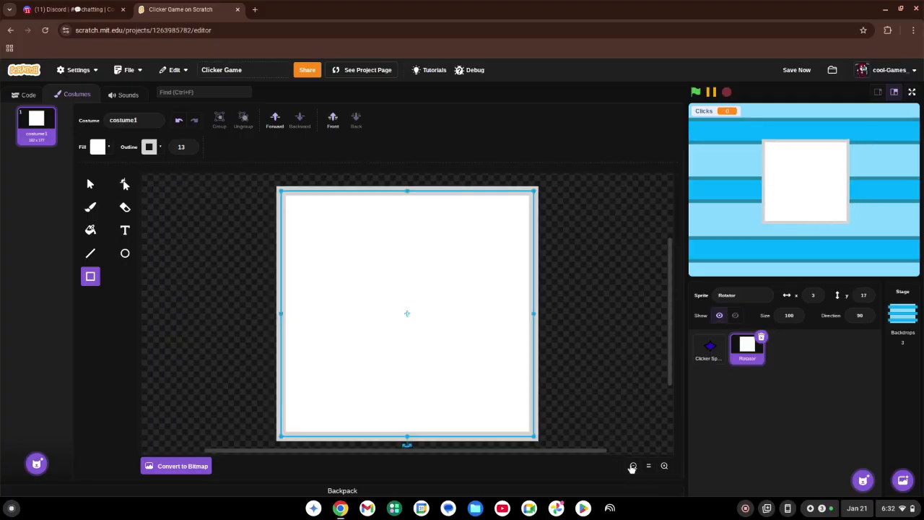
pyautogui.click(633, 466)
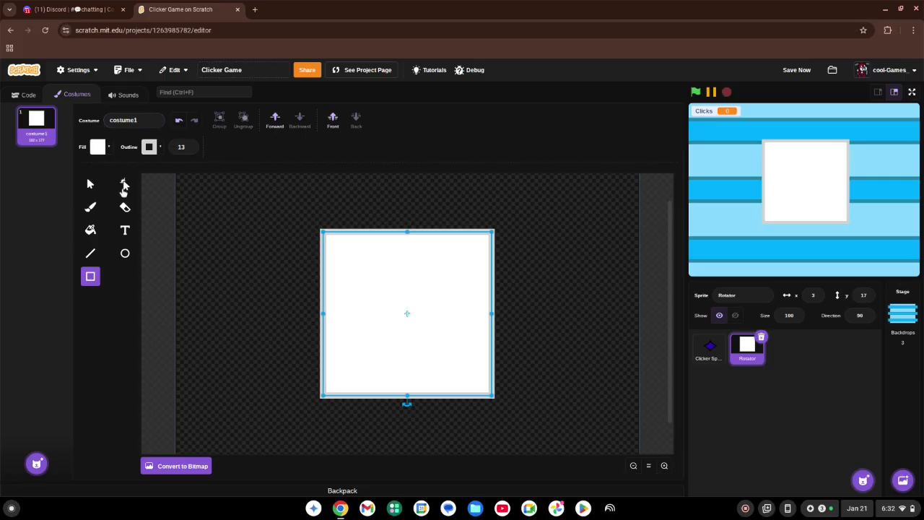
pyautogui.click(125, 185)
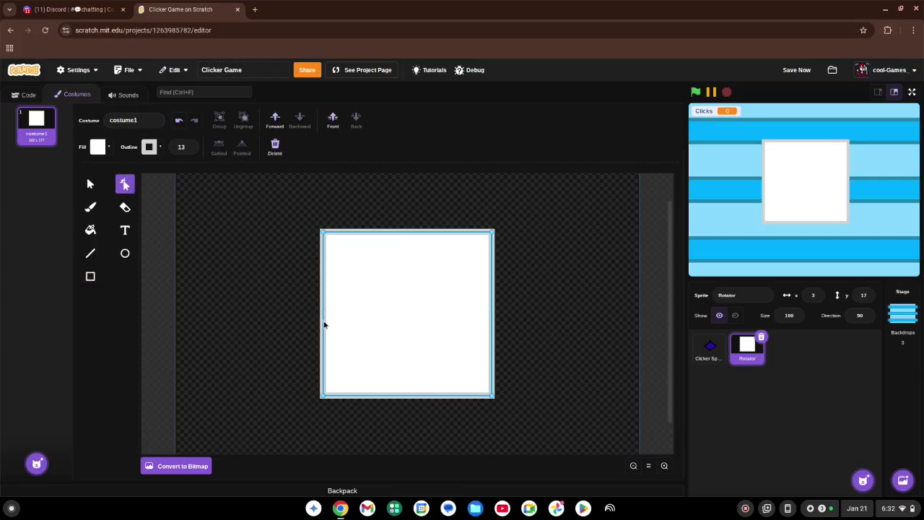
pyautogui.moveTo(325, 323); pyautogui.dragTo(311, 322)
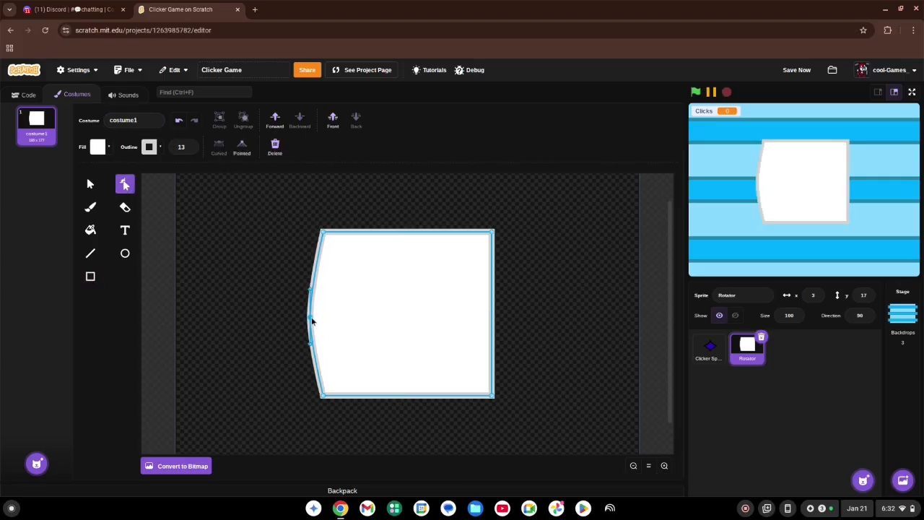
pyautogui.moveTo(494, 320); pyautogui.dragTo(506, 322)
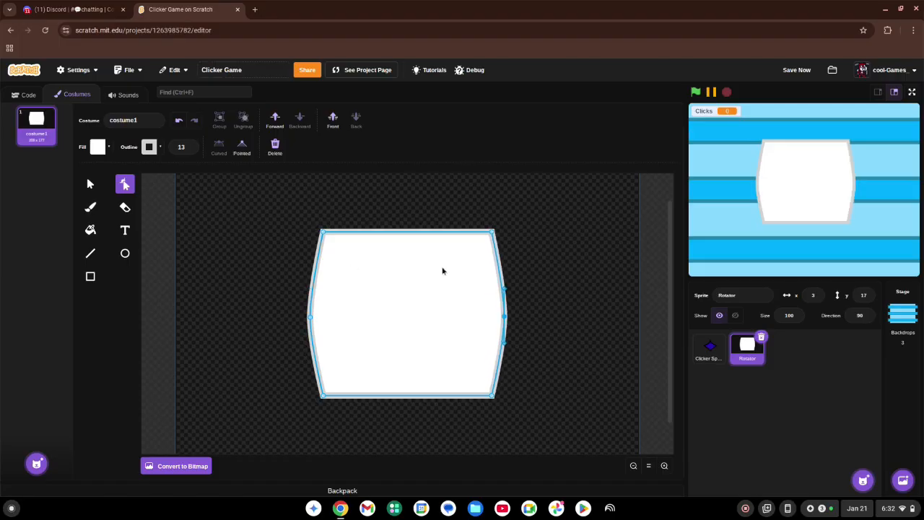
pyautogui.moveTo(408, 236); pyautogui.dragTo(407, 230)
pyautogui.moveTo(407, 397); pyautogui.dragTo(406, 408)
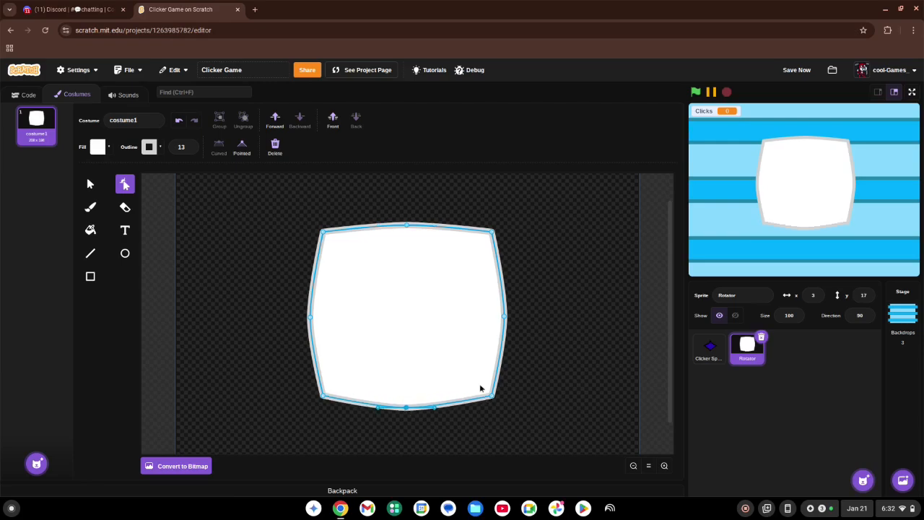
pyautogui.click(549, 333)
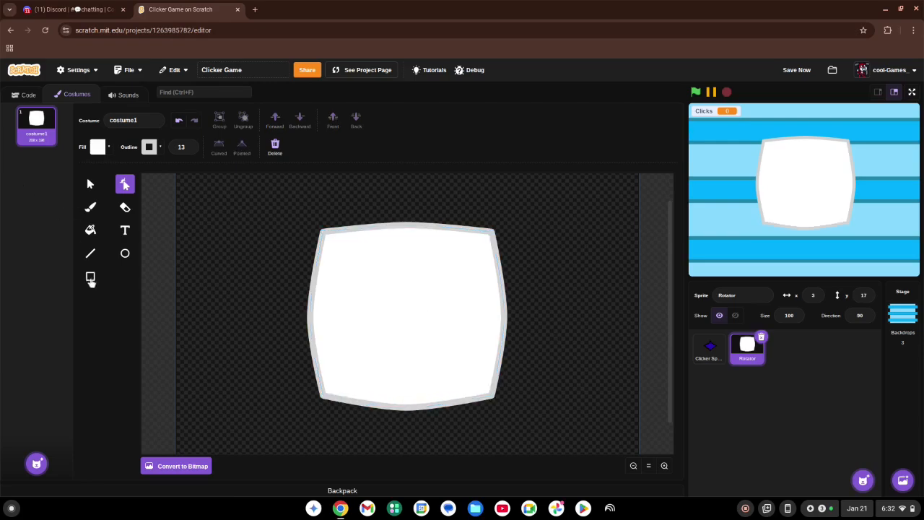
# - Draw a smaller square inside the bulged shape, adjust its height and centre it
pyautogui.click(90, 277)
pyautogui.moveTo(475, 244); pyautogui.dragTo(347, 386)
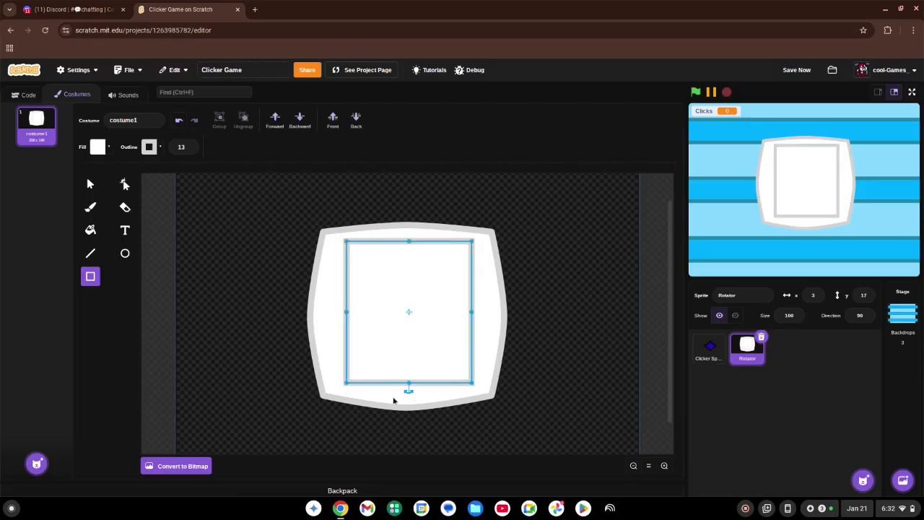
pyautogui.moveTo(408, 384); pyautogui.dragTo(408, 374)
pyautogui.moveTo(416, 332); pyautogui.dragTo(416, 340)
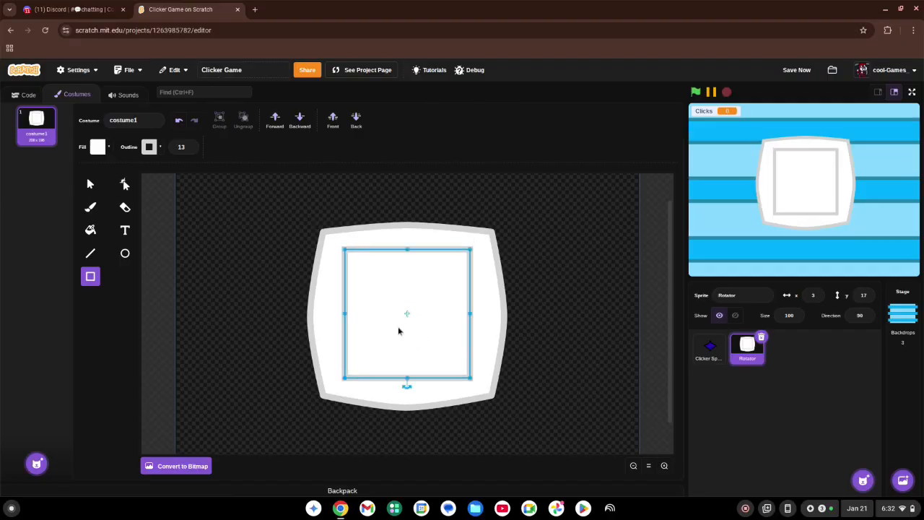
# - Reshape the inner square so that all four sides curve slightly outward
pyautogui.click(122, 186)
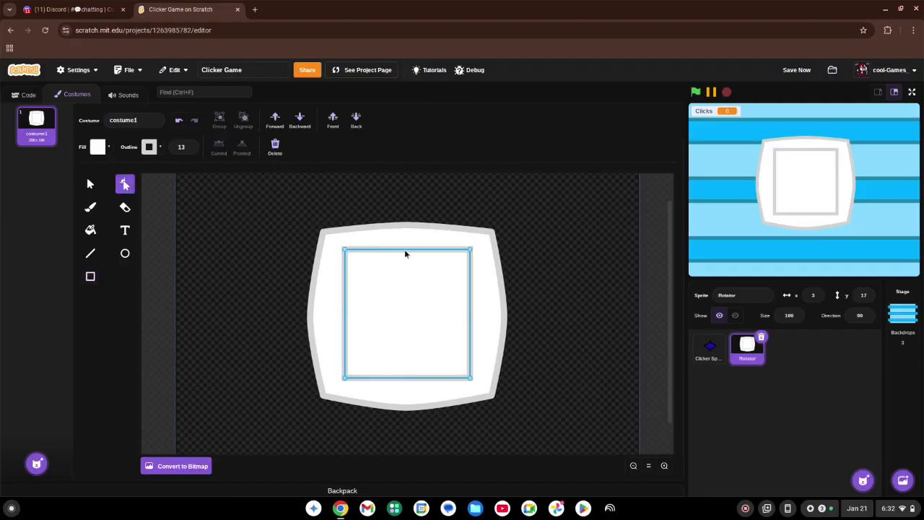
pyautogui.moveTo(407, 250); pyautogui.dragTo(406, 240)
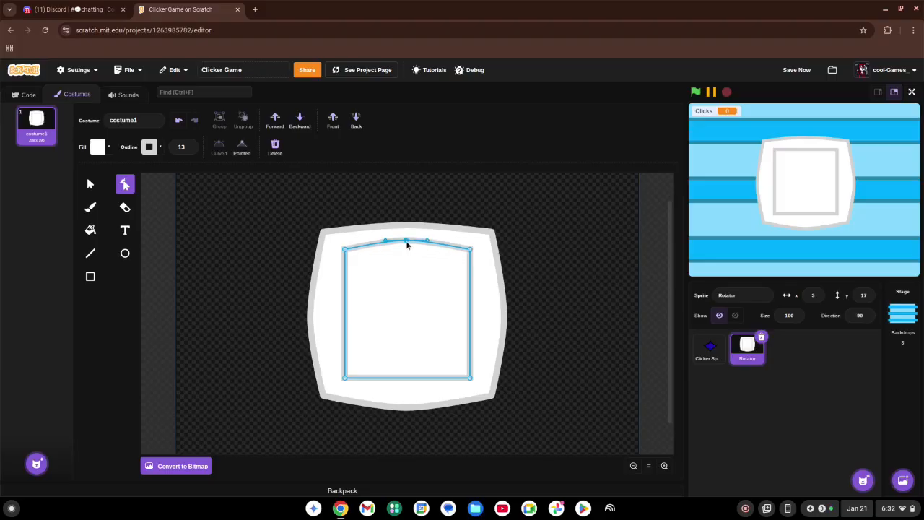
pyautogui.moveTo(345, 312); pyautogui.dragTo(339, 313)
pyautogui.moveTo(470, 313); pyautogui.dragTo(477, 313)
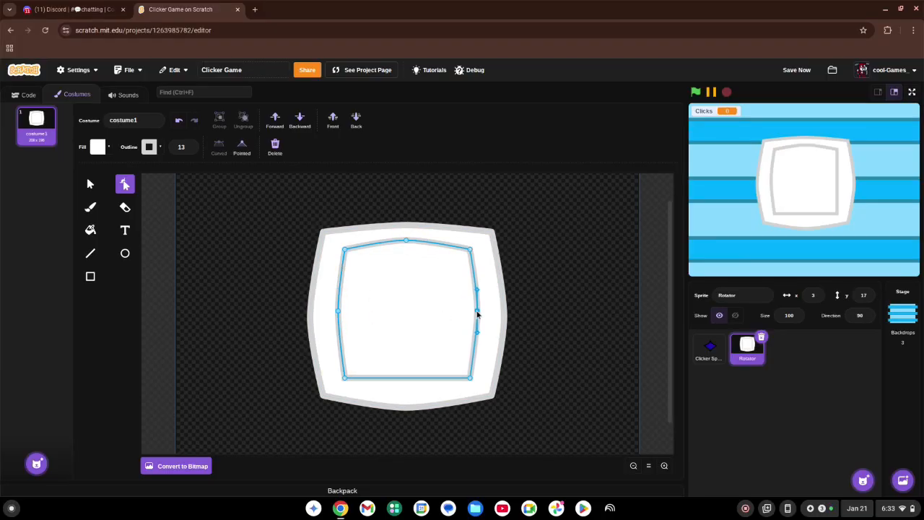
pyautogui.click(407, 379)
pyautogui.moveTo(408, 380); pyautogui.dragTo(407, 388)
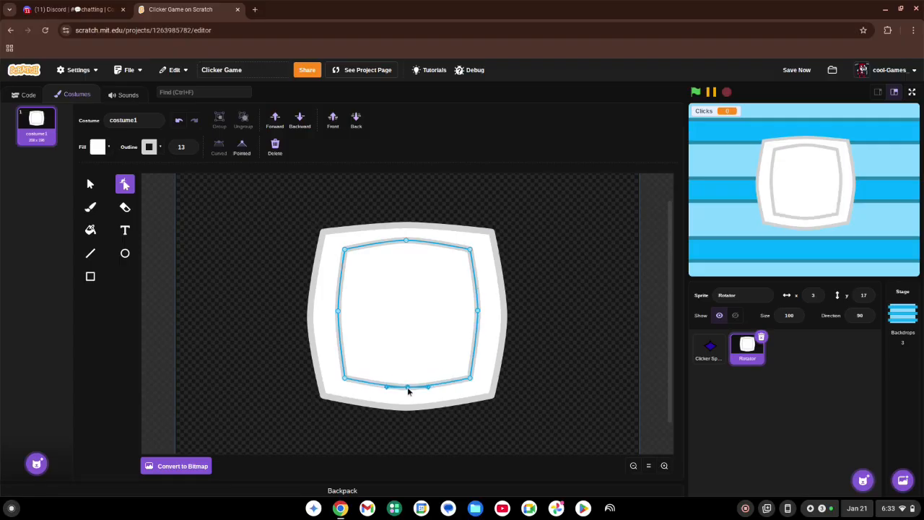
pyautogui.click(555, 287)
# - Nudge the four corner points of the inner shape slightly inward
pyautogui.click(437, 331)
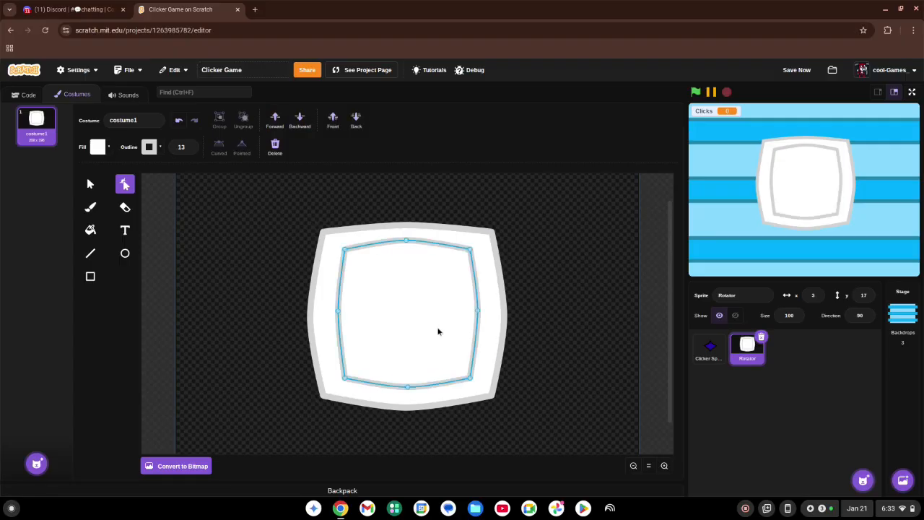
pyautogui.click(345, 251)
pyautogui.click(469, 249)
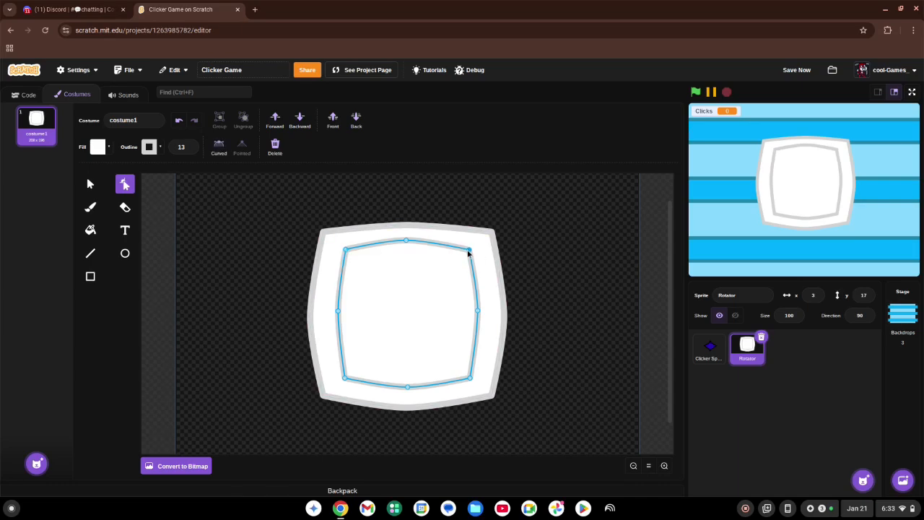
pyautogui.click(469, 379)
pyautogui.click(345, 376)
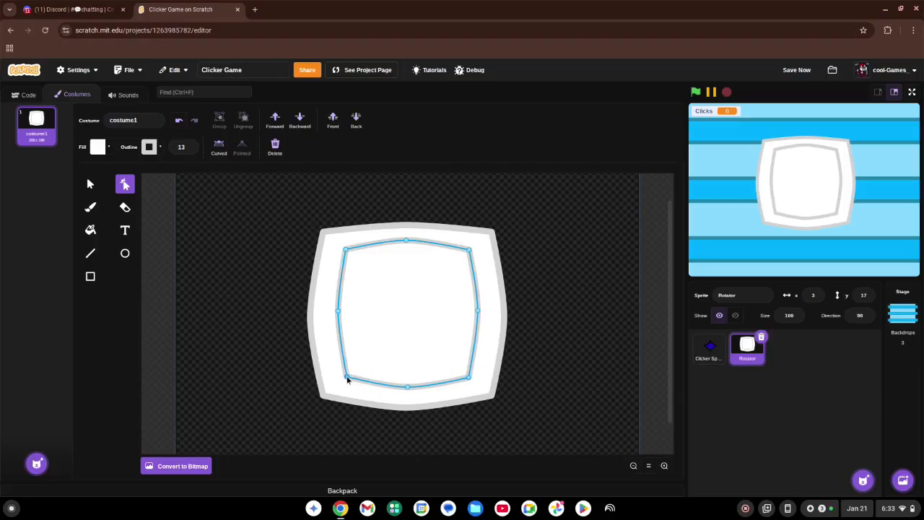
pyautogui.click(613, 327)
# - Pull the midpoints of the inner shape's four sides slightly further outward
pyautogui.click(404, 272)
pyautogui.click(406, 241)
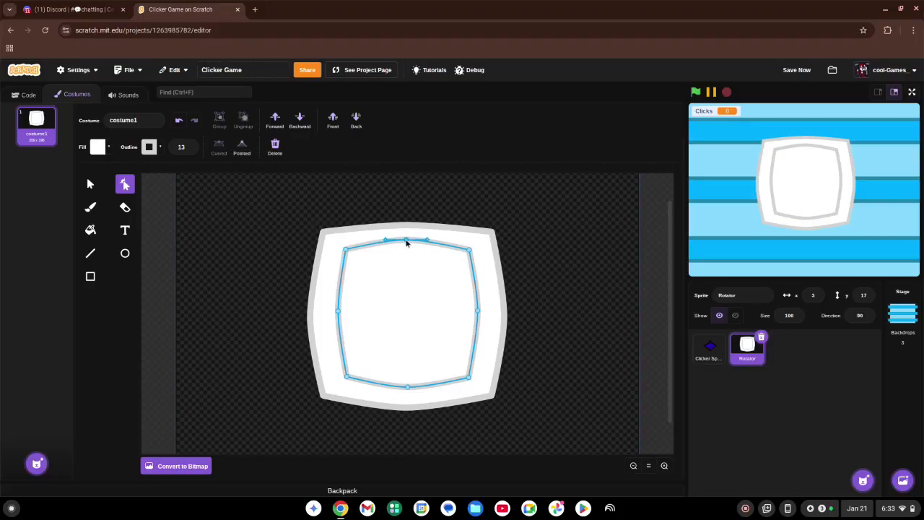
pyautogui.click(407, 388)
pyautogui.moveTo(409, 391); pyautogui.dragTo(408, 393)
pyautogui.click(338, 311)
pyautogui.moveTo(337, 312); pyautogui.dragTo(334, 312)
pyautogui.moveTo(478, 312); pyautogui.dragTo(482, 313)
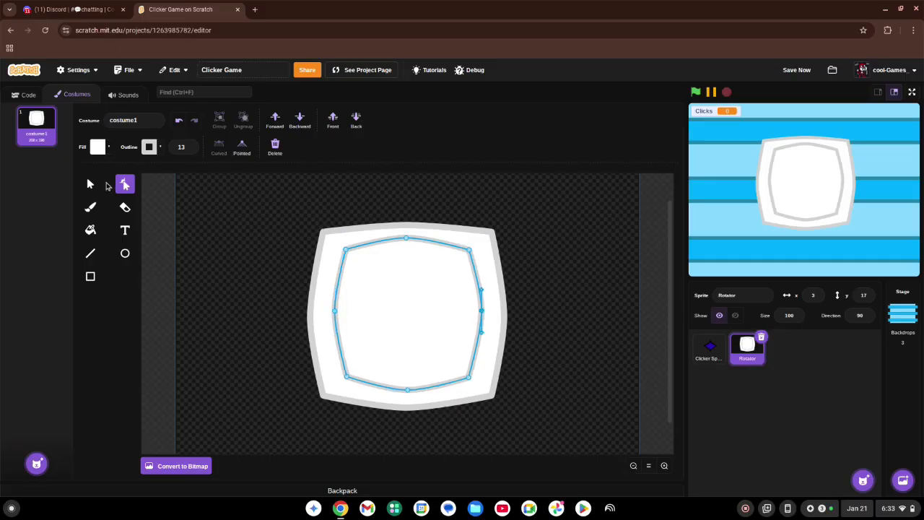
# - Paste a copy of the inner curved shape, shrink it and centre it inside the other two as a third layer
pyautogui.click(91, 185)
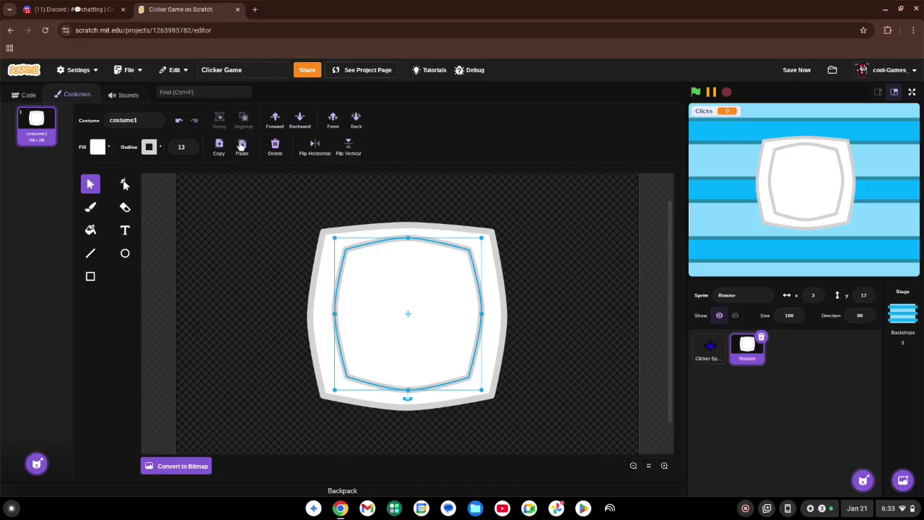
pyautogui.click(241, 145)
pyautogui.moveTo(487, 395); pyautogui.dragTo(412, 325)
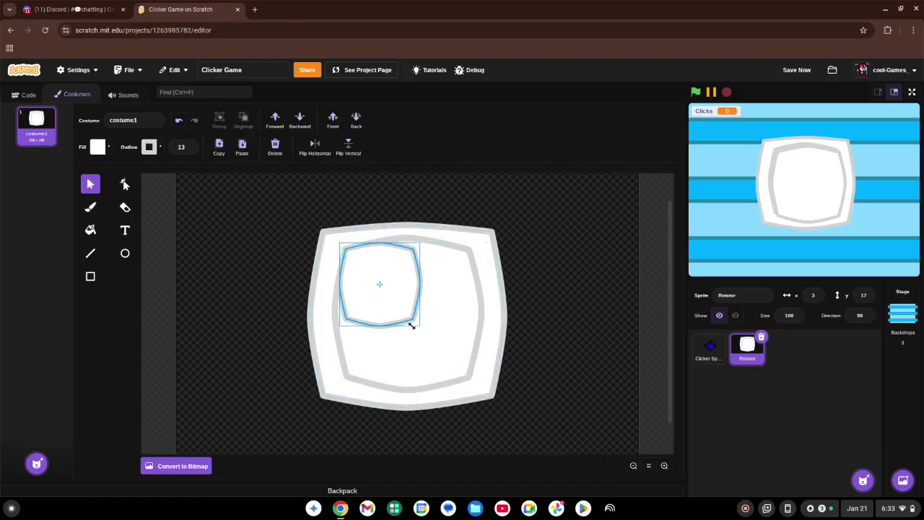
pyautogui.moveTo(381, 299); pyautogui.dragTo(412, 327)
pyautogui.moveTo(446, 354)
pyautogui.mouseDown()
pyautogui.moveTo(466, 374)
pyautogui.moveTo(459, 366)
pyautogui.mouseUp()
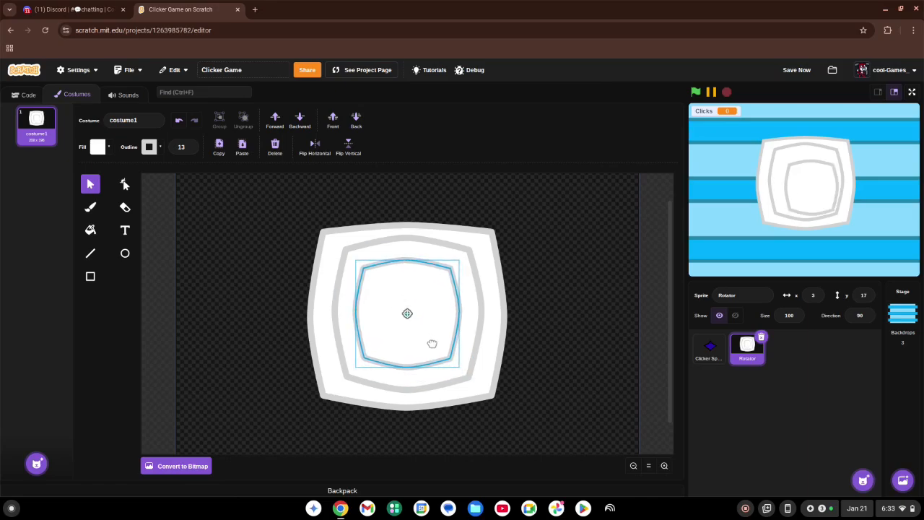
pyautogui.click(530, 351)
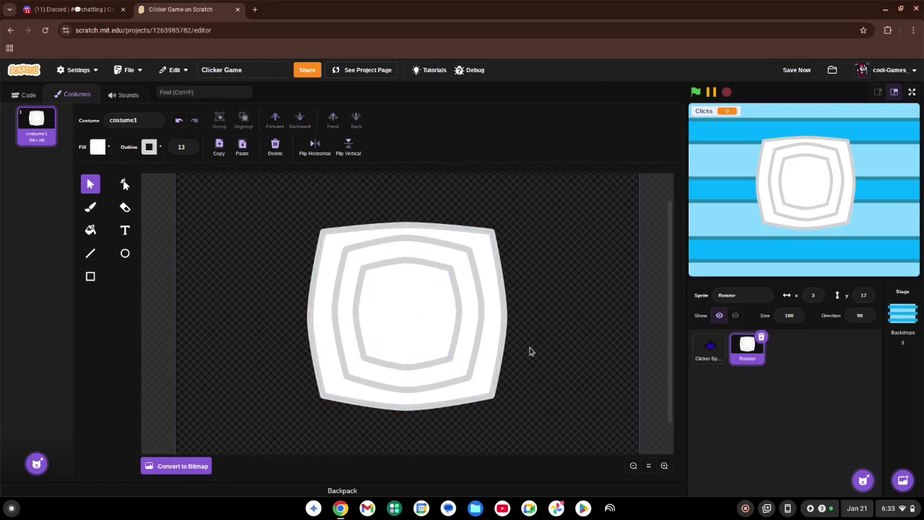
# - Give the Rotator a green-flag script that turns it 15 degrees clockwise forever, and save the project
pyautogui.click(27, 95)
pyautogui.click(14, 182)
pyautogui.moveTo(44, 135); pyautogui.dragTo(299, 209)
pyautogui.moveTo(73, 441); pyautogui.dragTo(312, 229)
pyautogui.click(15, 113)
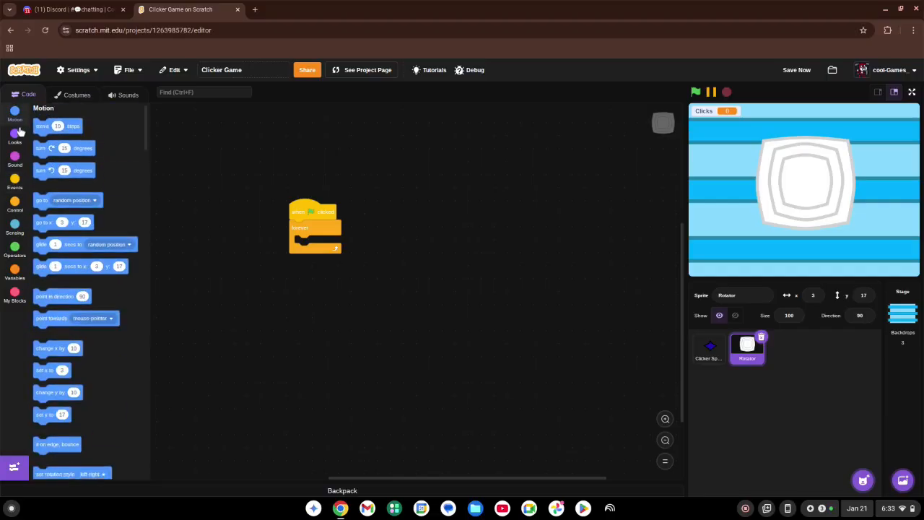
pyautogui.moveTo(41, 150); pyautogui.dragTo(313, 244)
pyautogui.click(795, 70)
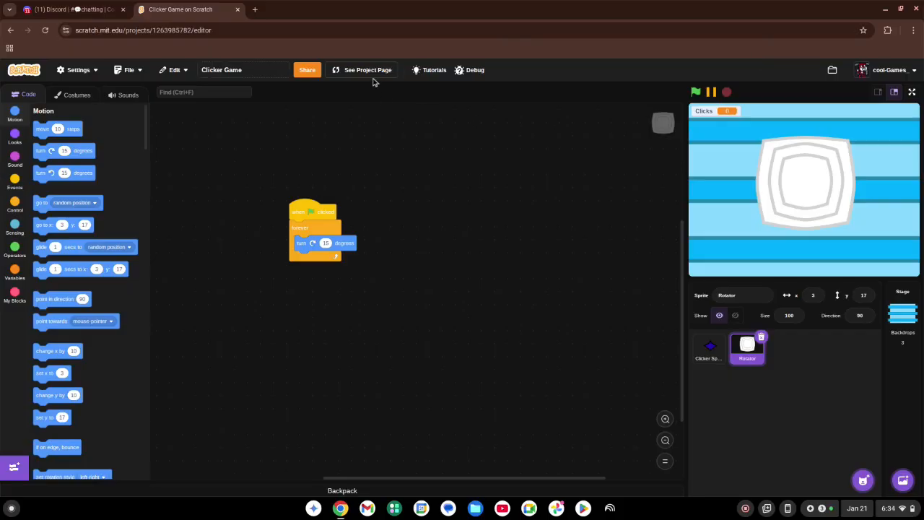
# - Add a second green-flag script that sends the Rotator to the back layer, and save the project
pyautogui.click(15, 182)
pyautogui.moveTo(69, 132); pyautogui.dragTo(426, 226)
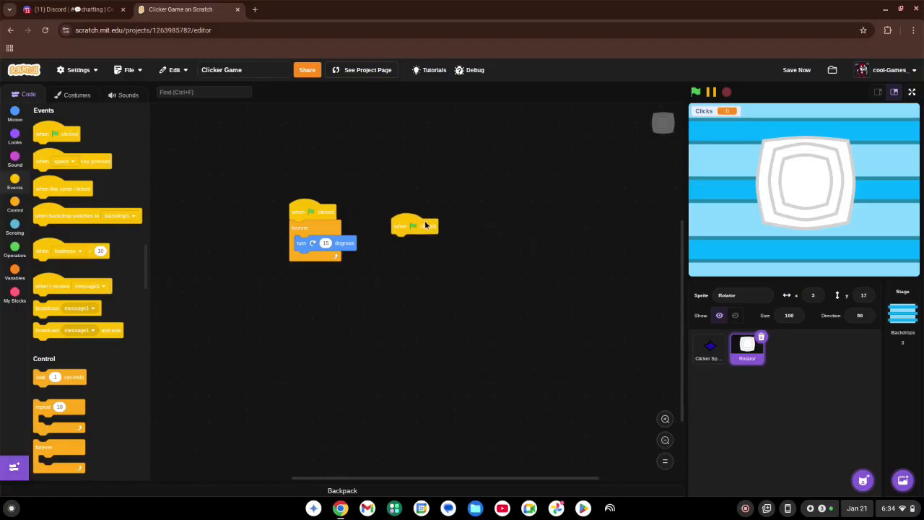
pyautogui.click(14, 137)
pyautogui.scroll(-5, 49, 306)
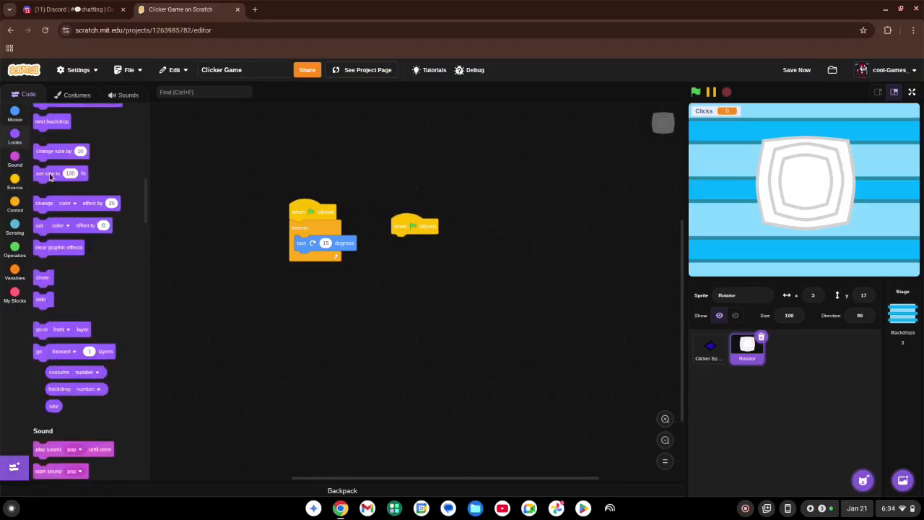
pyautogui.moveTo(45, 286); pyautogui.dragTo(399, 239)
pyautogui.click(426, 243)
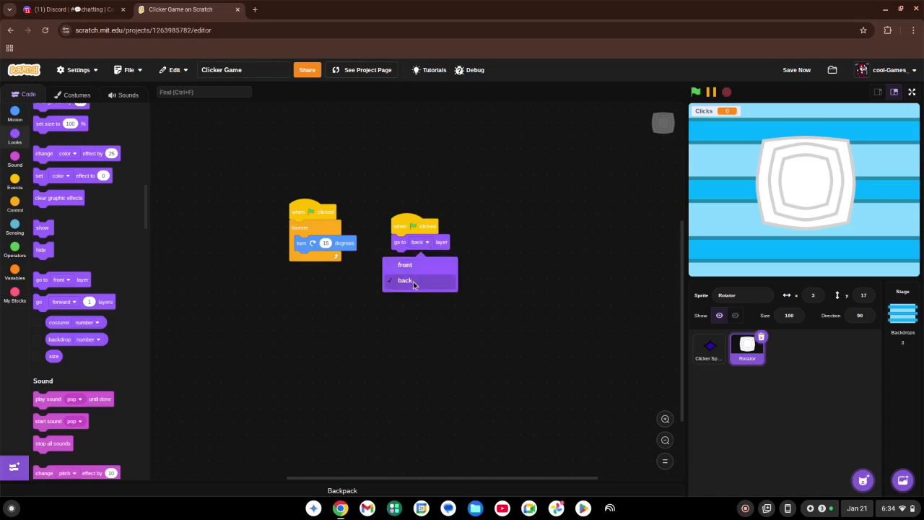
pyautogui.click(415, 282)
pyautogui.click(801, 70)
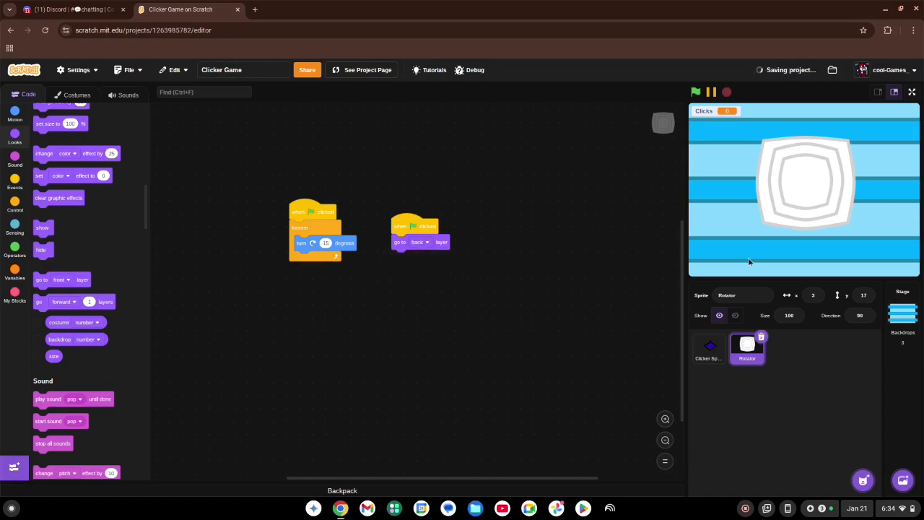
# - Set the palette's layer block to back and run it directly to put the Rotator behind the diamond
pyautogui.click(60, 281)
pyautogui.click(46, 322)
pyautogui.click(60, 281)
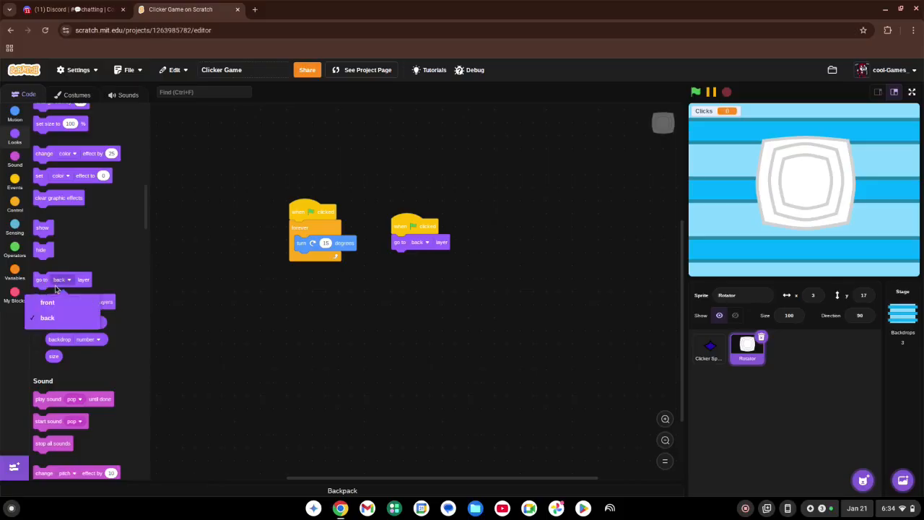
pyautogui.click(47, 312)
pyautogui.click(42, 282)
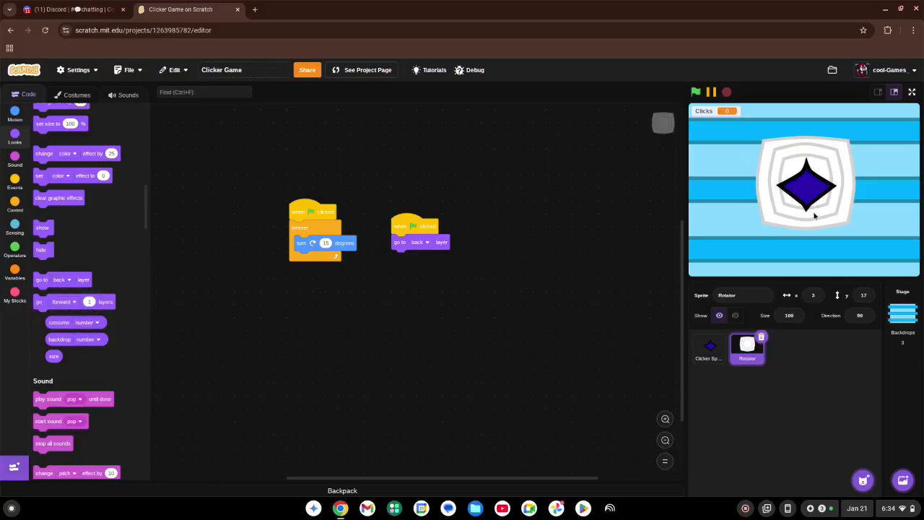
# - Move the Rotator slightly down on the stage to x 4, y 9, send it to the back layer again and save
pyautogui.moveTo(826, 219); pyautogui.dragTo(826, 222)
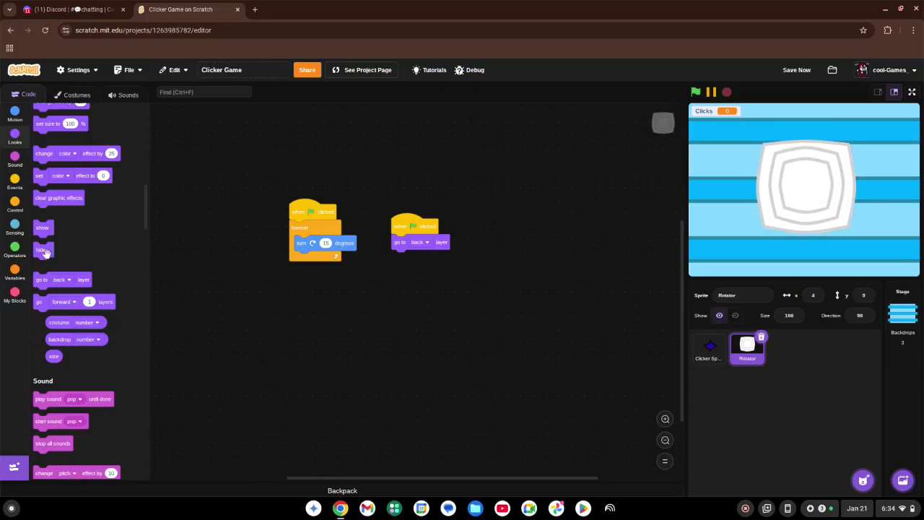
pyautogui.click(46, 286)
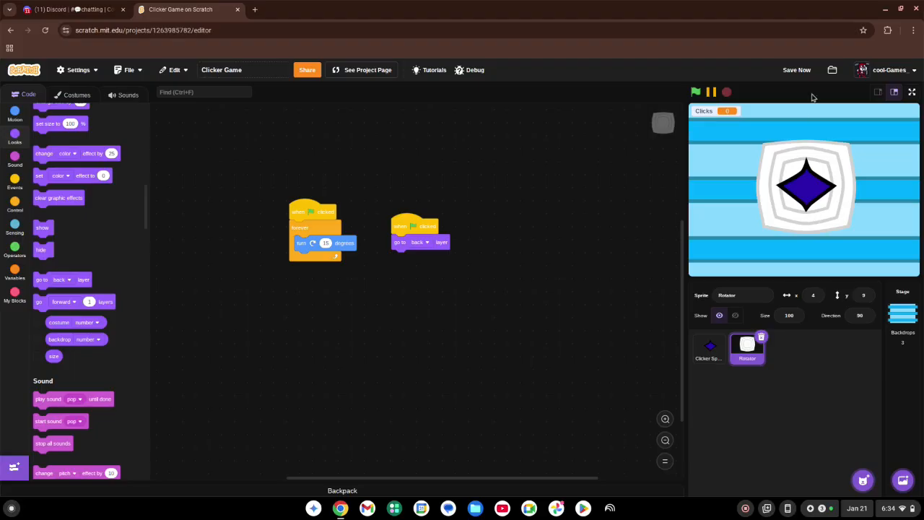
pyautogui.click(806, 70)
# - Run the game full screen from its project page and test the counter by clicking the diamond repeatedly
pyautogui.click(366, 74)
pyautogui.click(459, 160)
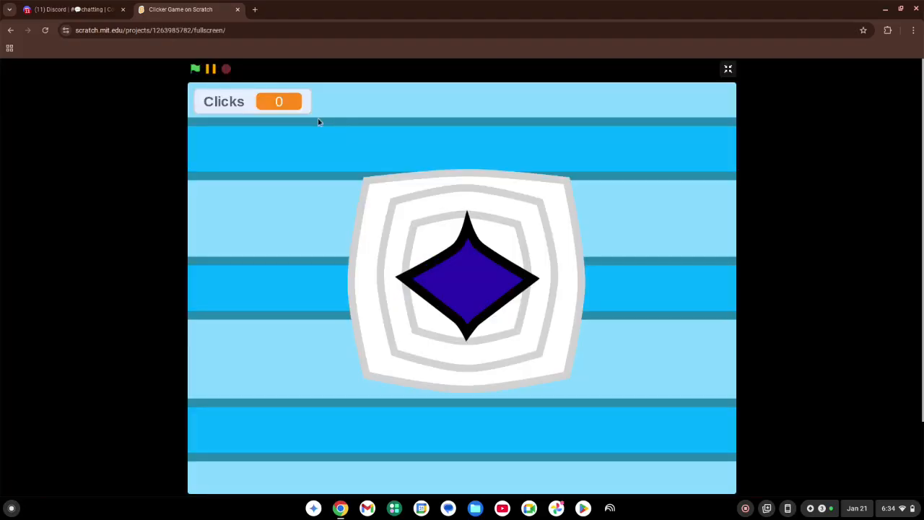
pyautogui.click(197, 68)
pyautogui.click(452, 272)
pyautogui.tripleClick(452, 272)
pyautogui.tripleClick(451, 272)
pyautogui.click(452, 272)
pyautogui.doubleClick(452, 272)
pyautogui.rightClick(452, 272)
pyautogui.click(457, 264)
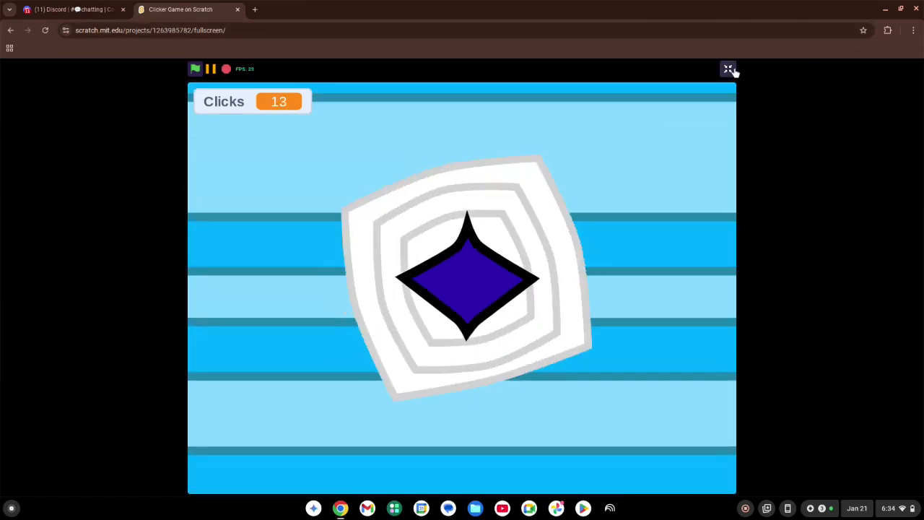
# - Exit full screen and set the current stage view as the project thumbnail
pyautogui.click(730, 71)
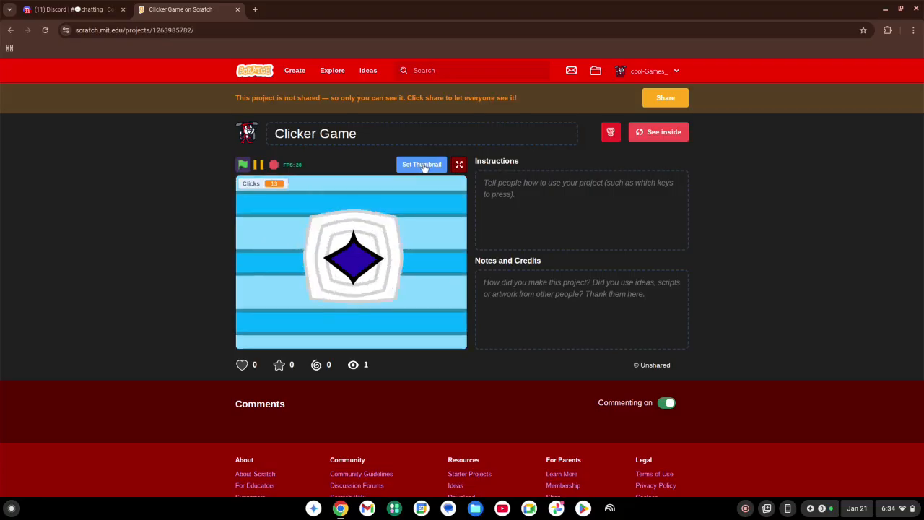
pyautogui.click(424, 166)
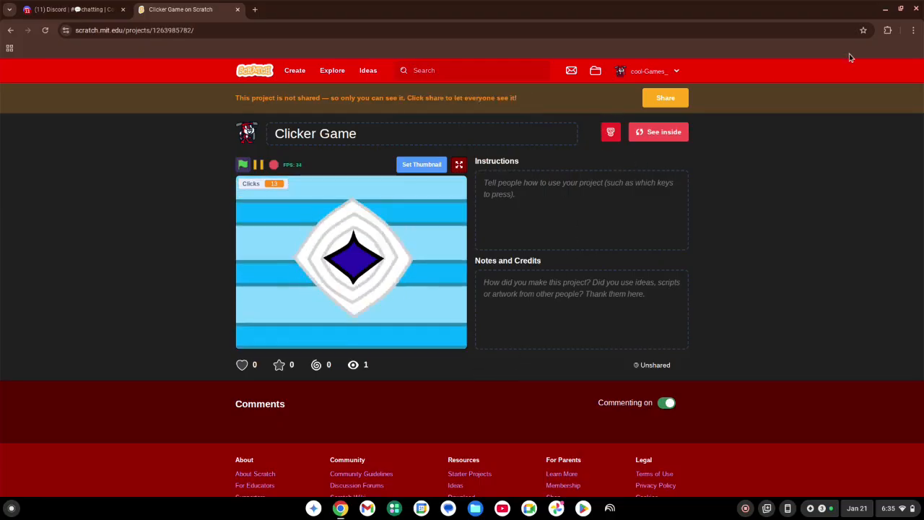
# - Open the project in TurboWarp and switch its player to full screen
pyautogui.click(886, 34)
pyautogui.click(699, 133)
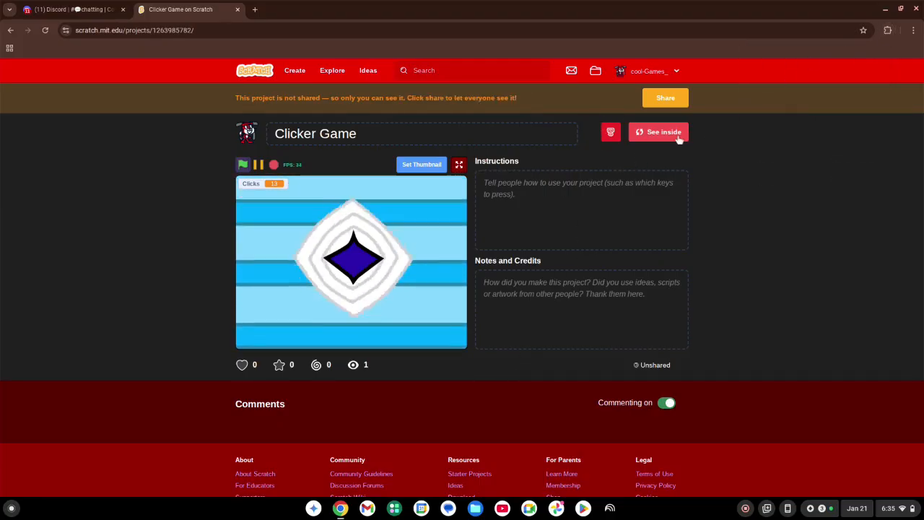
pyautogui.click(611, 130)
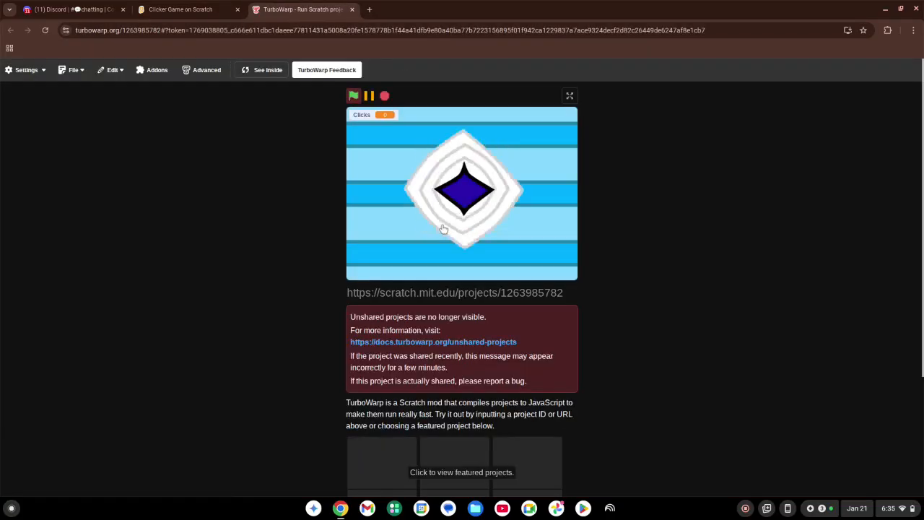
pyautogui.click(570, 97)
# - Test the click counter in TurboWarp by clicking the diamond repeatedly
pyautogui.click(498, 272)
pyautogui.click(497, 274)
pyautogui.click(497, 274)
pyautogui.click(497, 275)
pyautogui.click(497, 275)
pyautogui.click(497, 275)
pyautogui.click(497, 275)
pyautogui.click(498, 275)
pyautogui.click(497, 275)
pyautogui.click(497, 275)
pyautogui.click(498, 275)
pyautogui.click(498, 275)
pyautogui.click(498, 275)
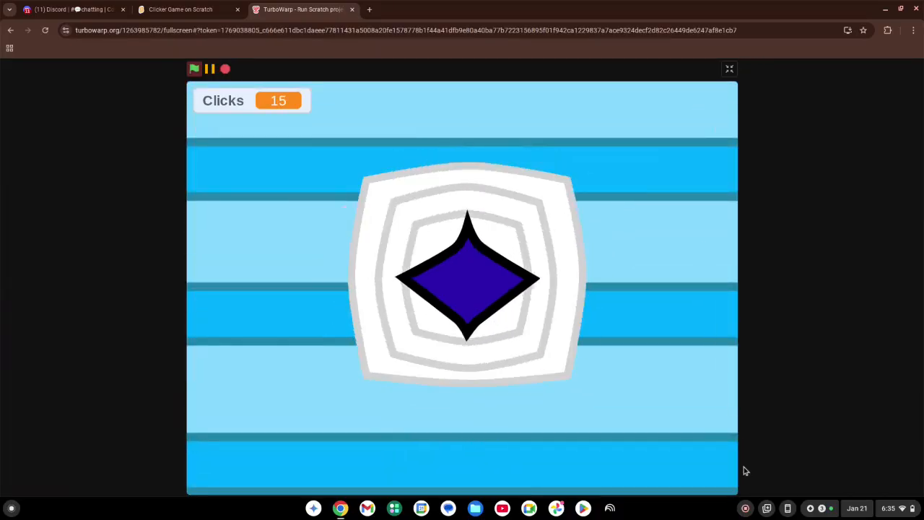